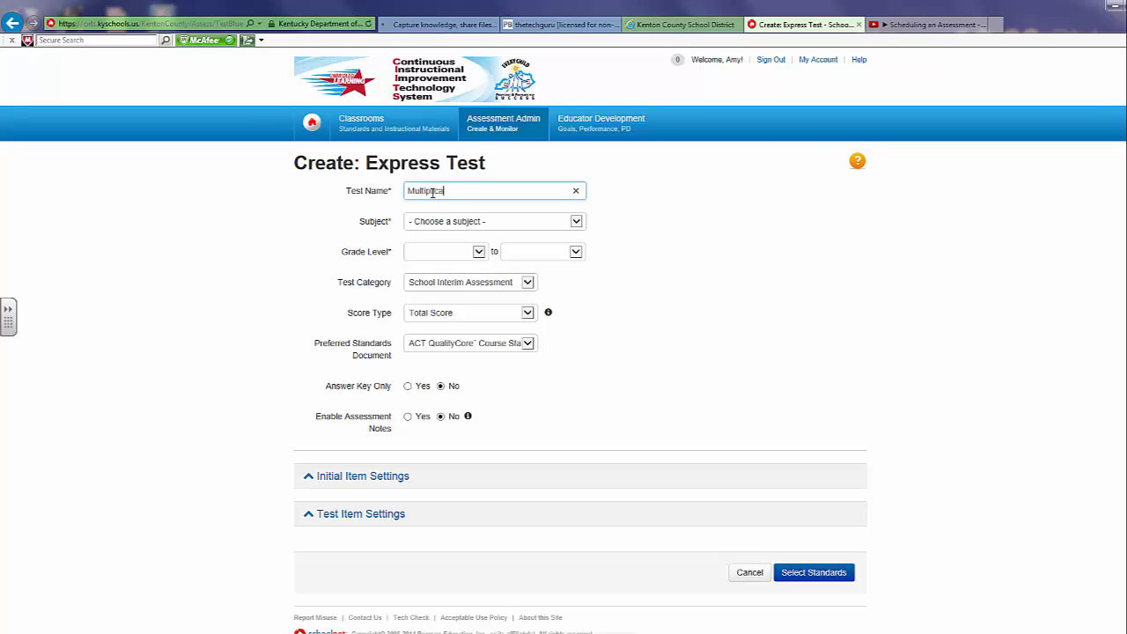
Set the express test's subject to Mathematics and its grade level to 03.
click(467, 222)
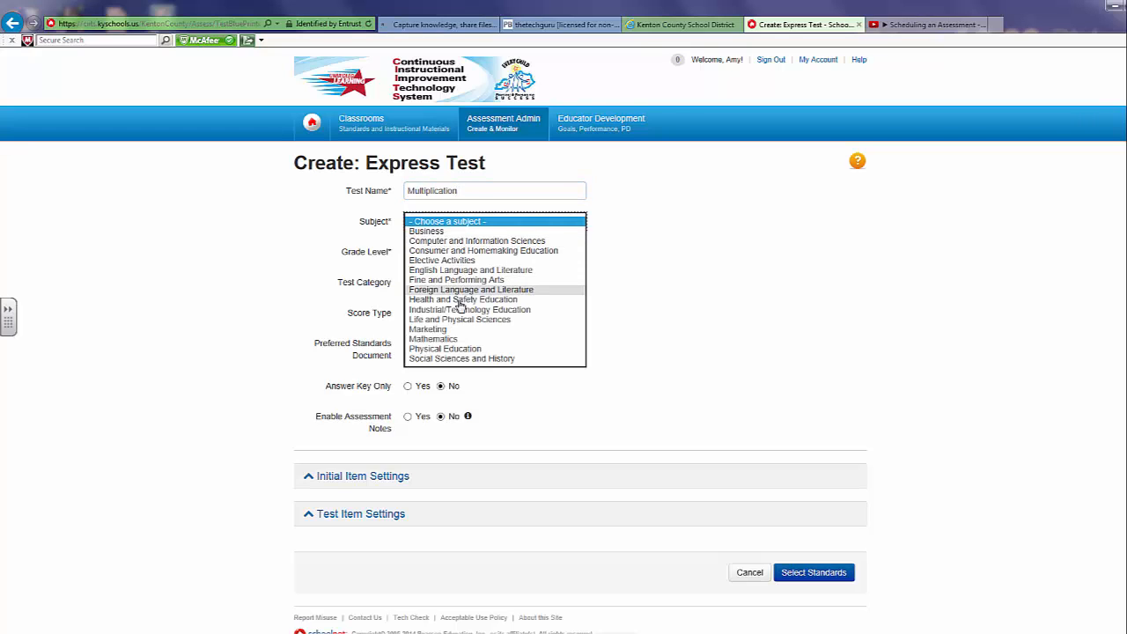
click(451, 340)
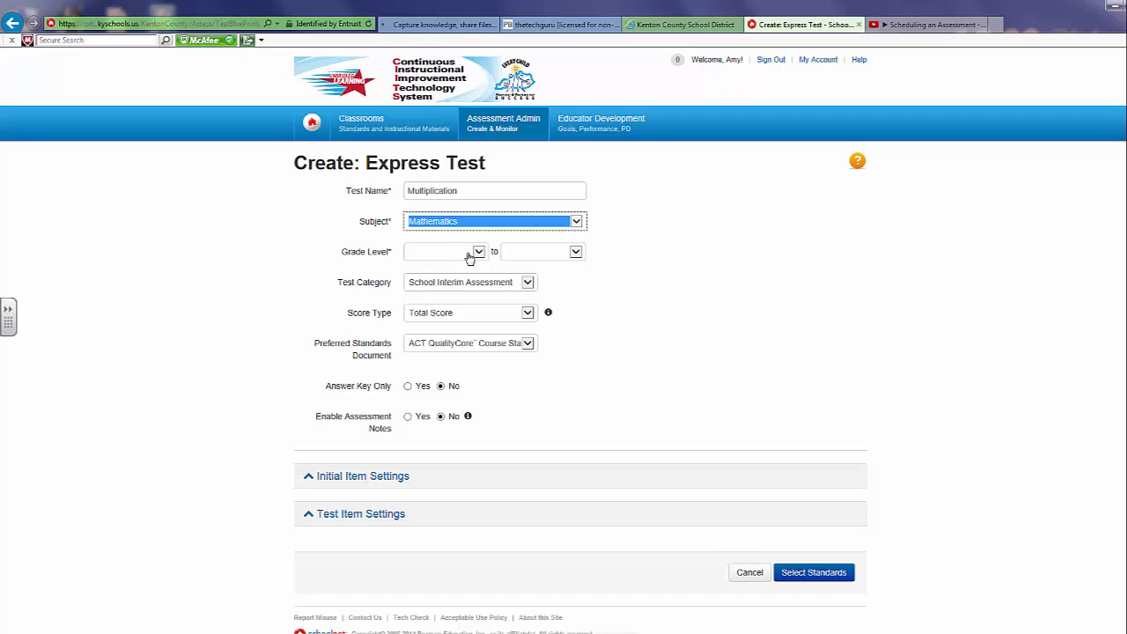
click(479, 253)
click(466, 307)
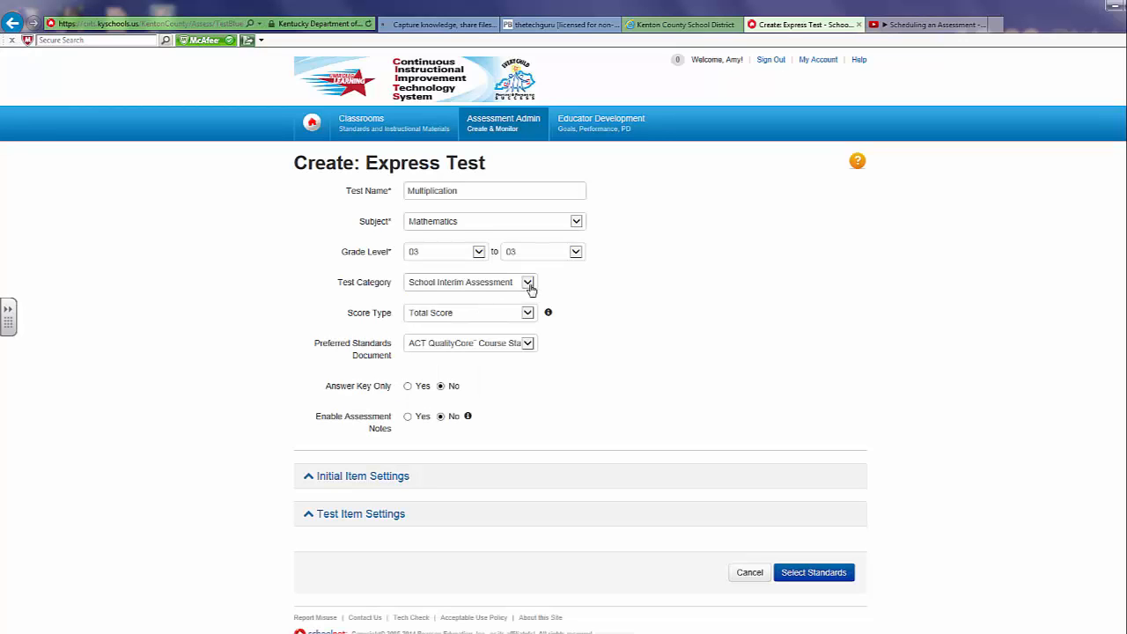
Set the test category to My Classroom and keep unanswered questions as Include in score.
click(528, 283)
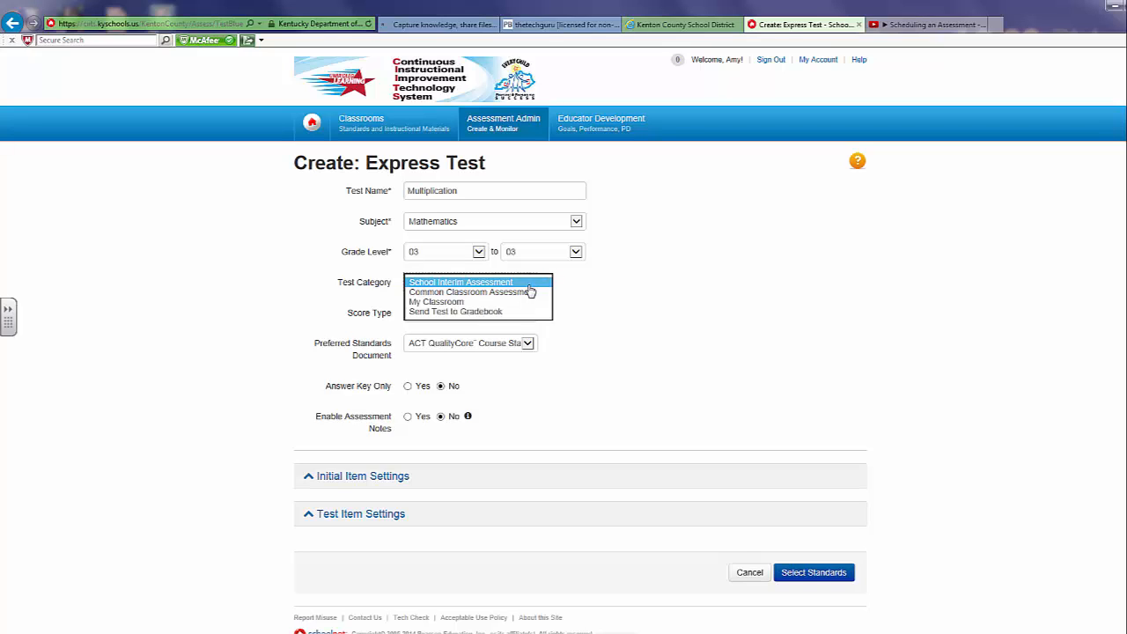
click(463, 302)
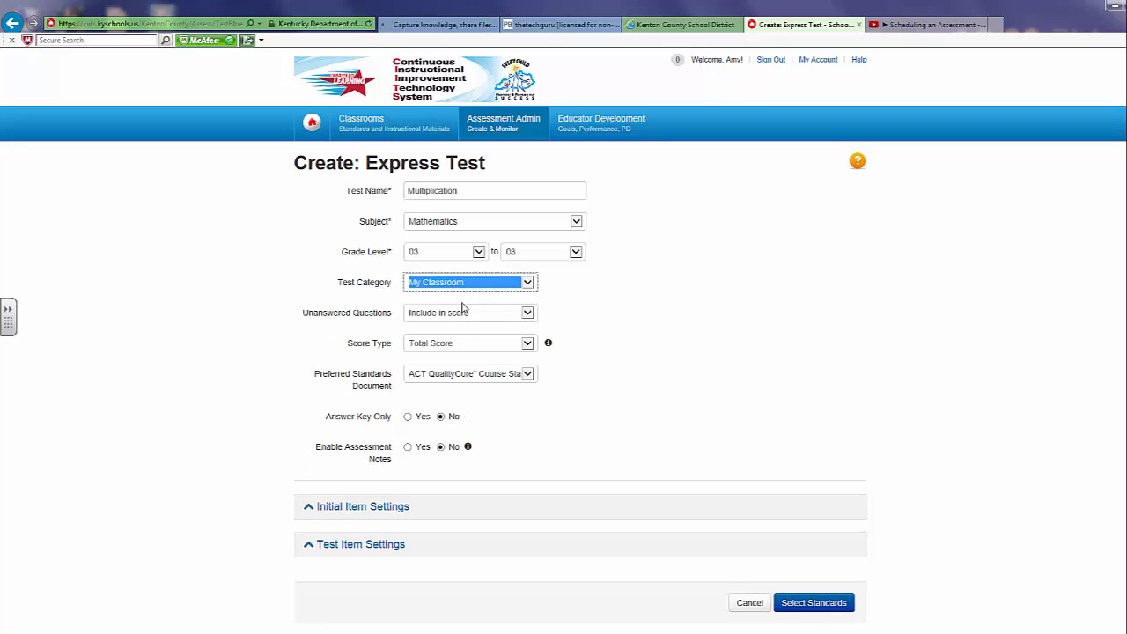
click(528, 315)
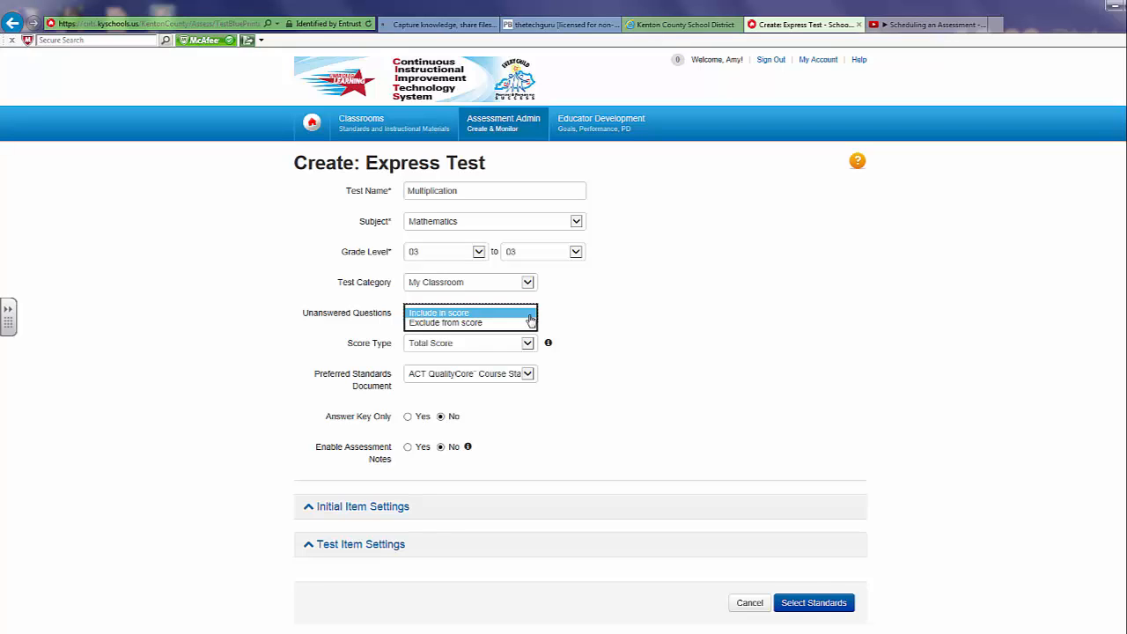
click(529, 313)
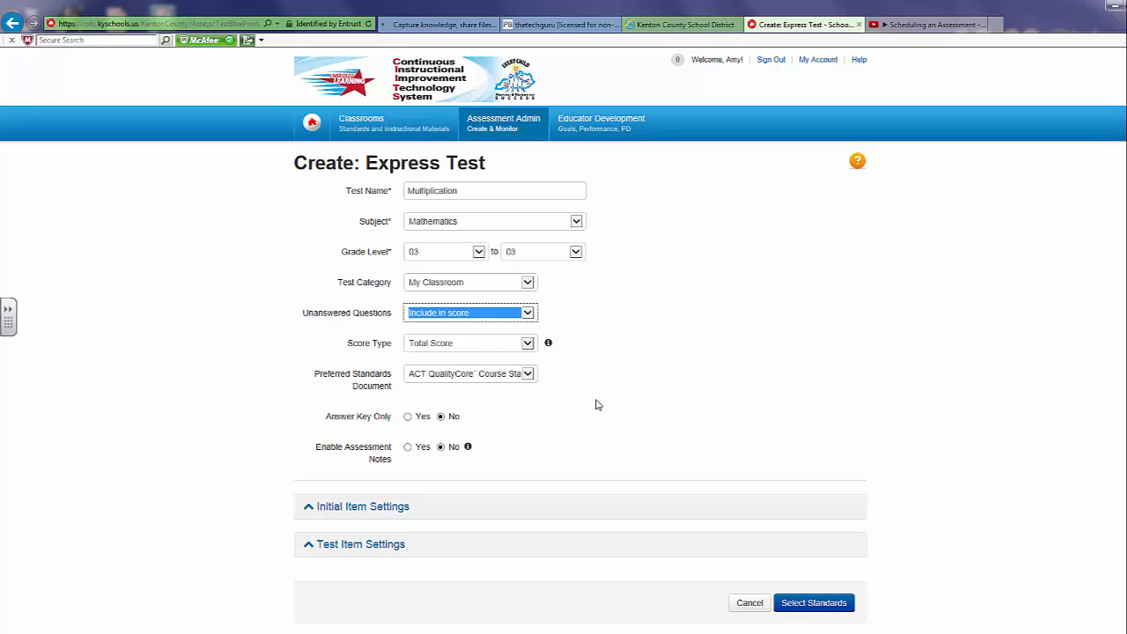
Keep Total Score as the score type and choose Kentucky Core Academic Standards 2010 - Math as the preferred standards document.
click(526, 345)
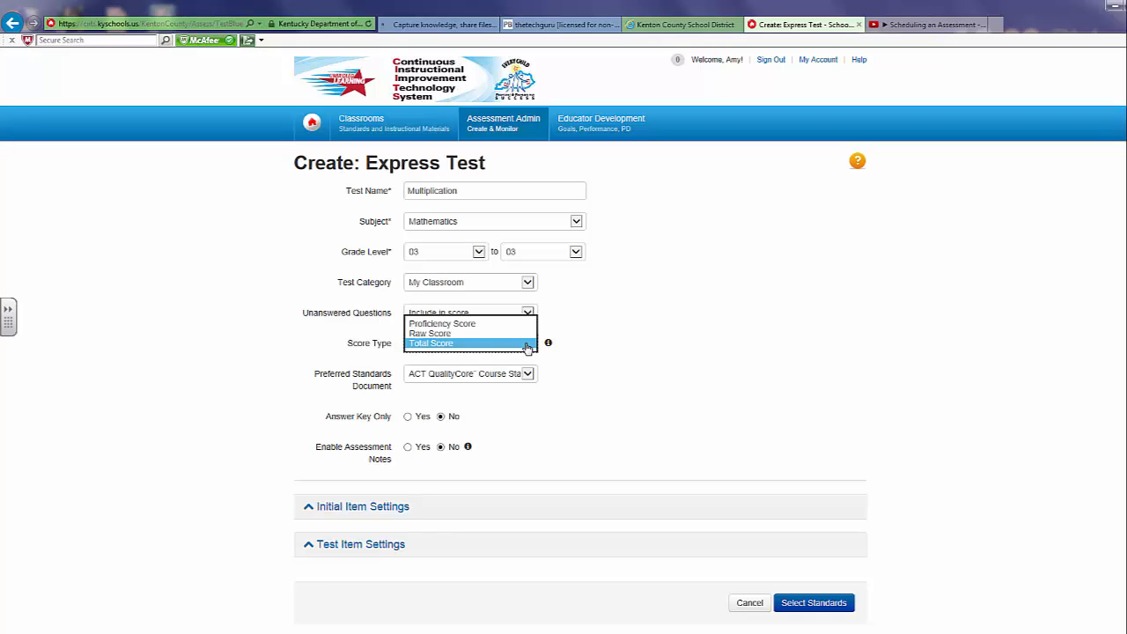
click(527, 344)
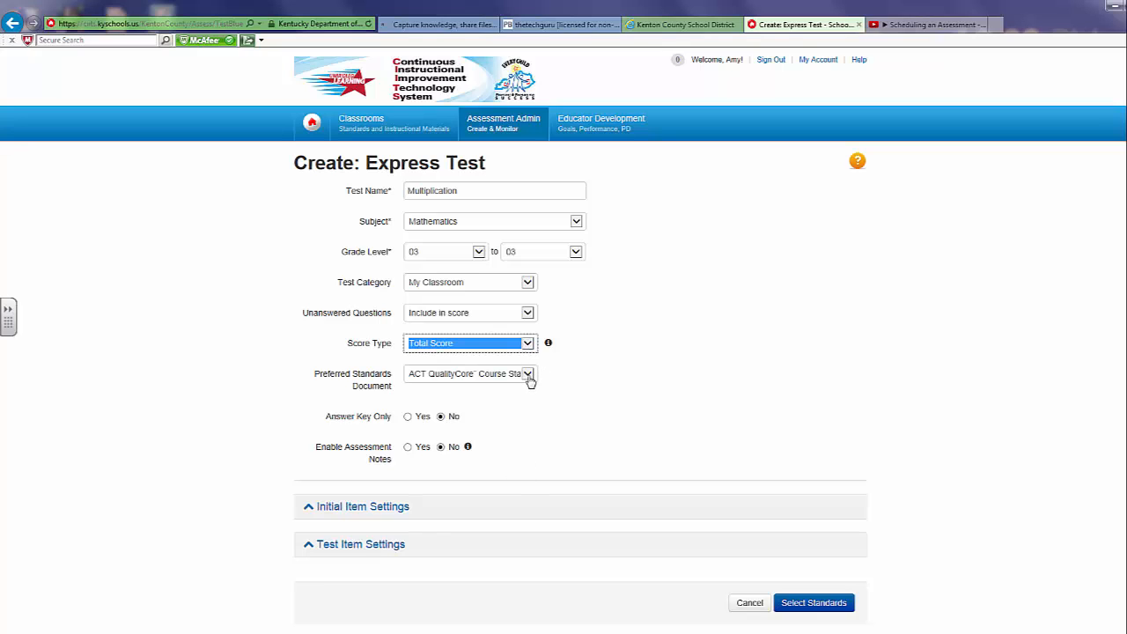
click(528, 375)
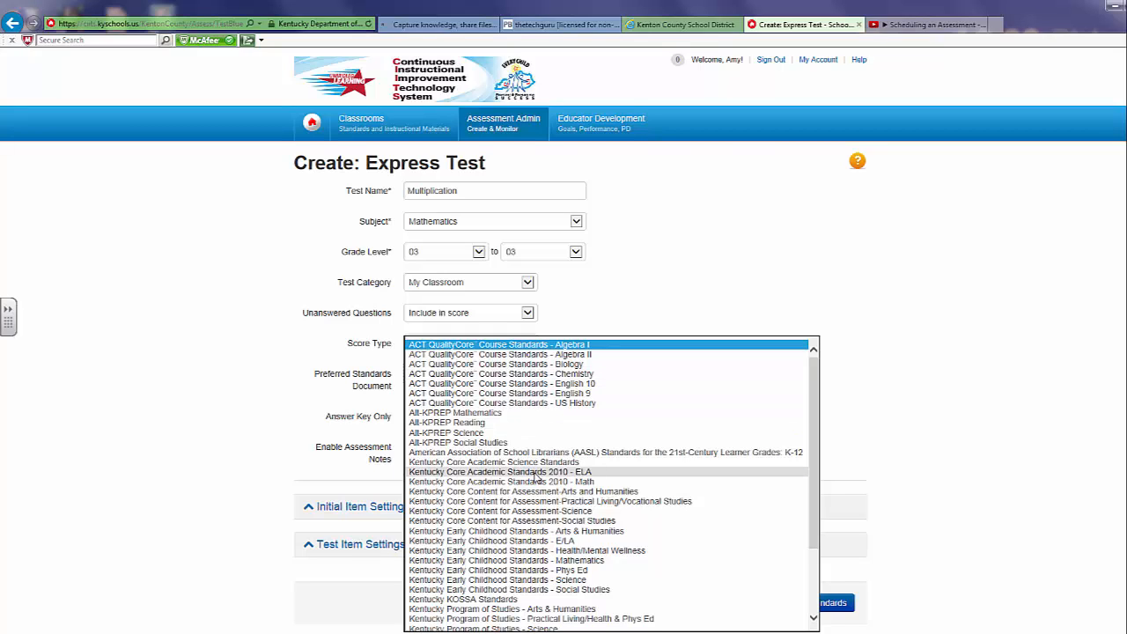
click(596, 483)
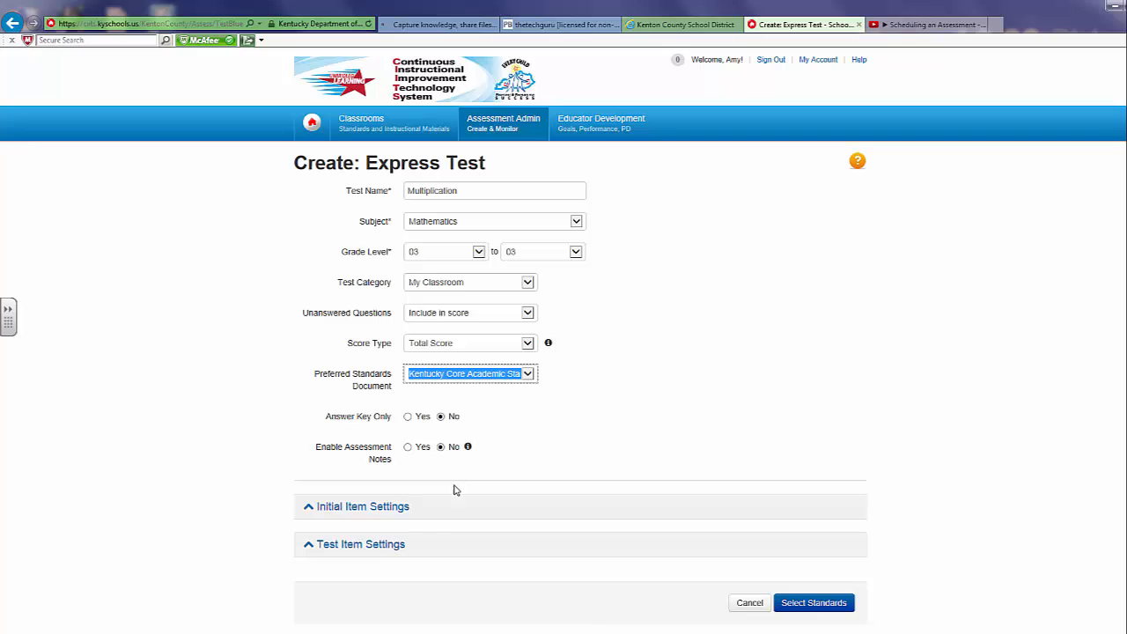
Expand and review the initial item settings and test item settings, and proceed to selecting standards.
click(348, 508)
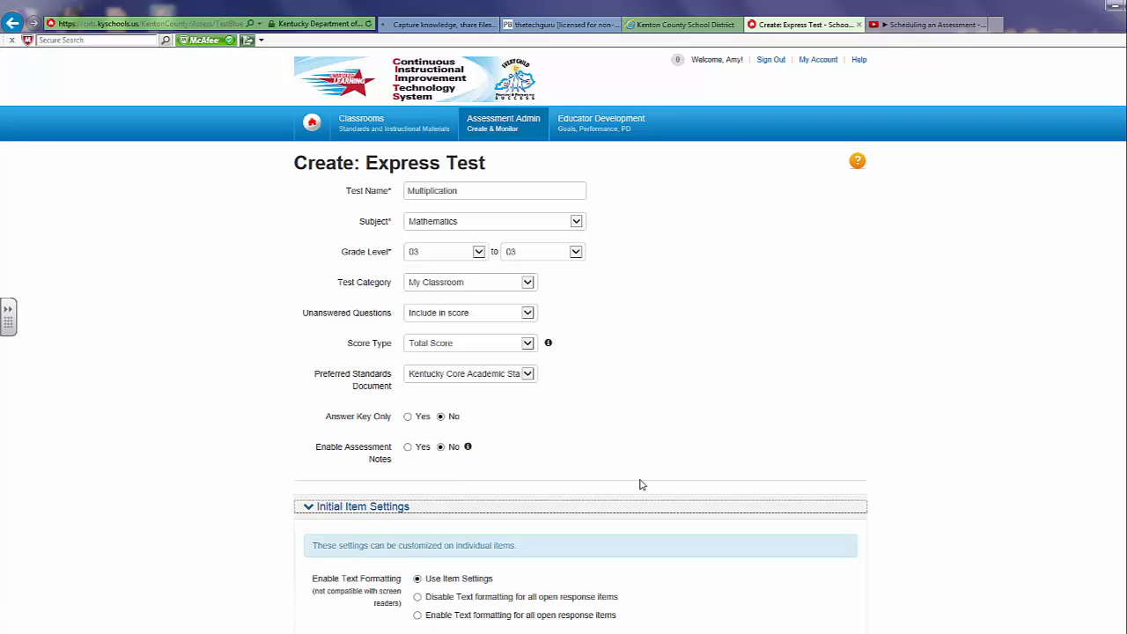
scroll(669, 470, down, 2)
scroll(670, 470, down, 1)
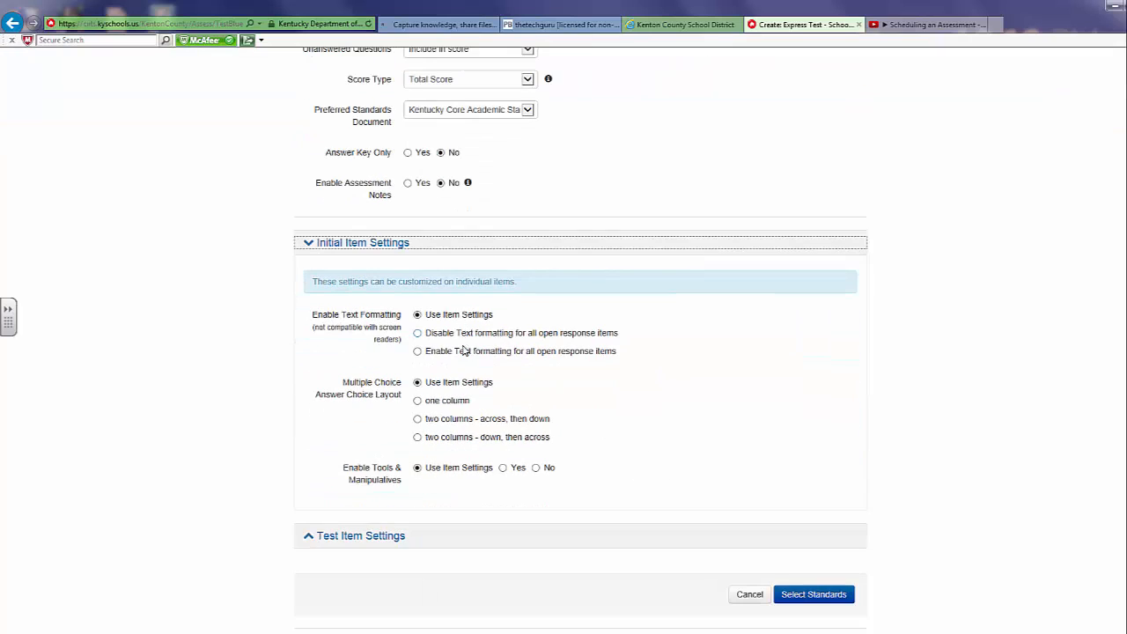
click(377, 536)
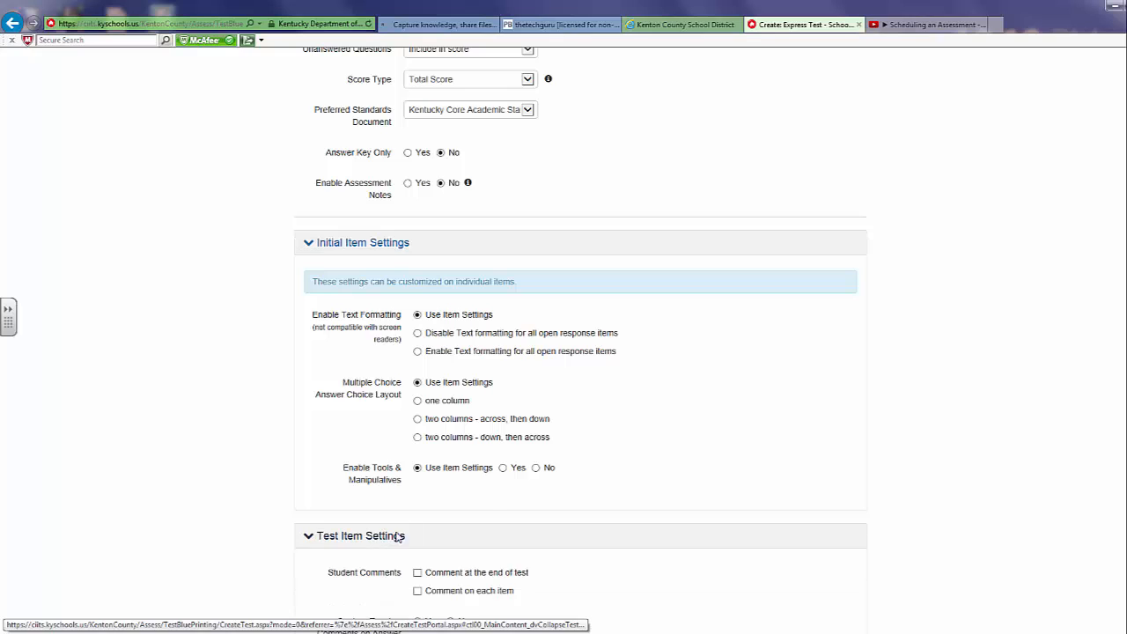
scroll(487, 519, down, 3)
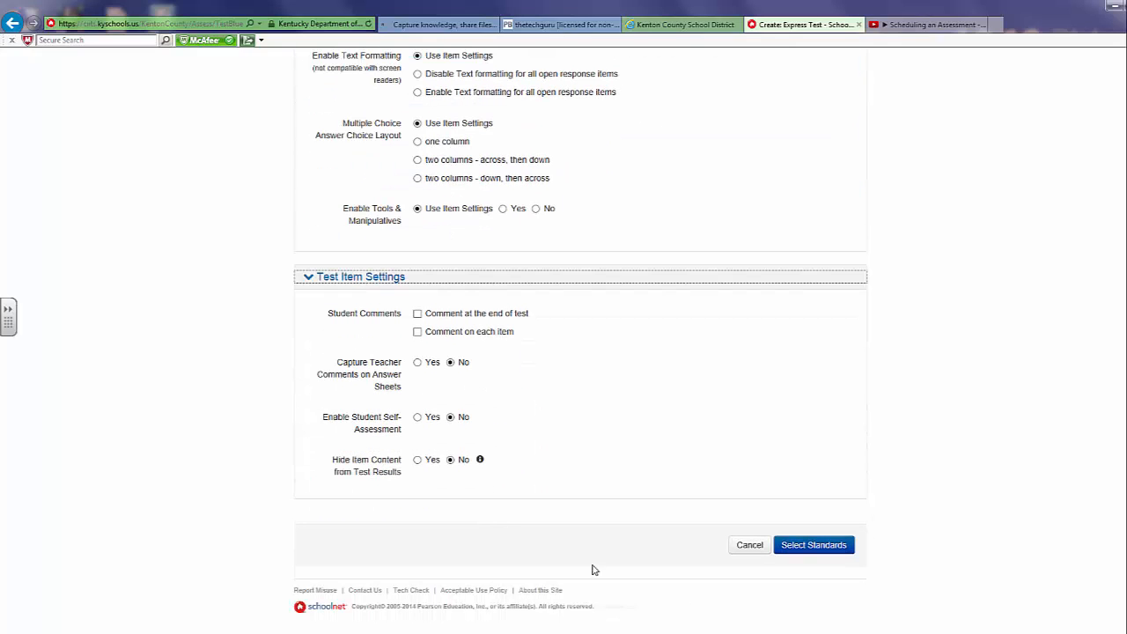
click(817, 546)
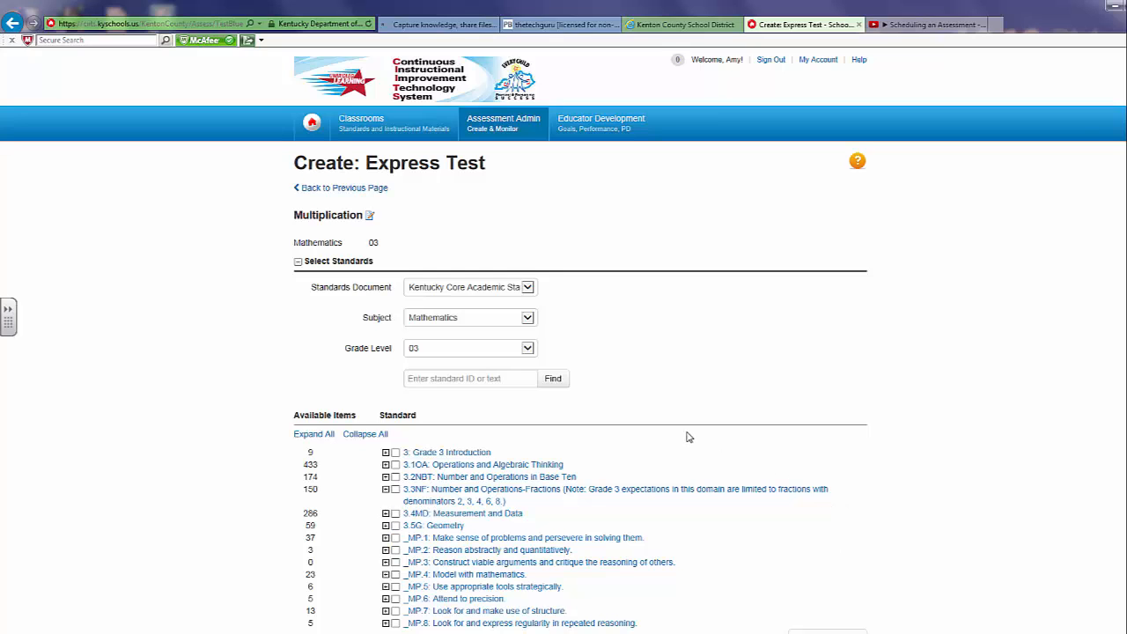
Select standards 3.OA.1, 3.OA.3 and 3.OA.4 under 3.1OA.A in Operations and Algebraic Thinking.
scroll(688, 438, down, 1)
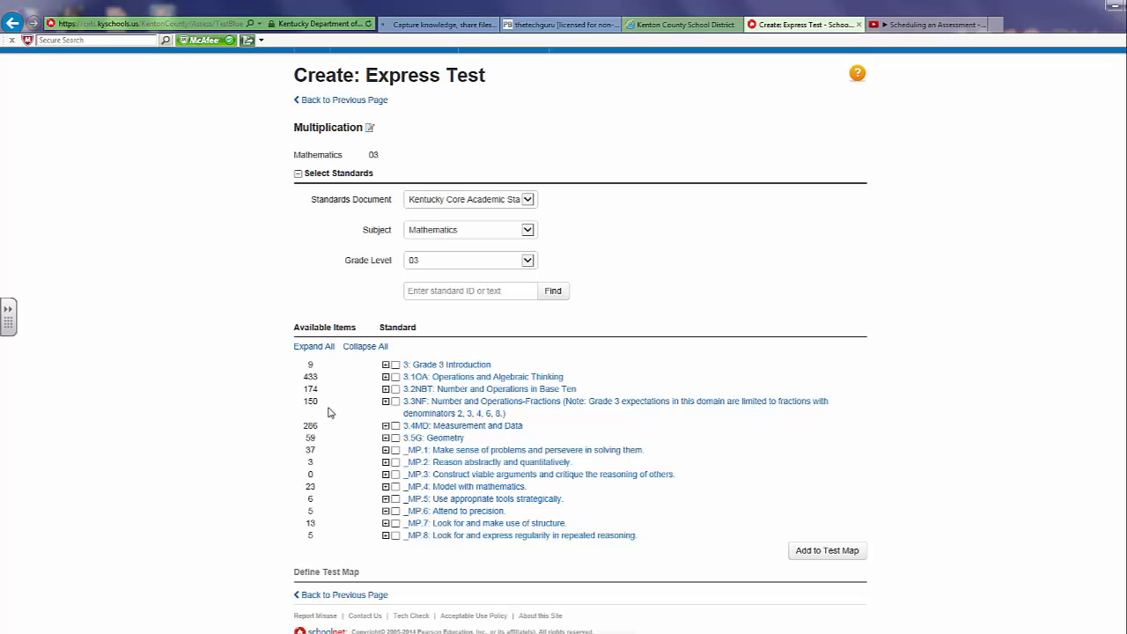
click(386, 377)
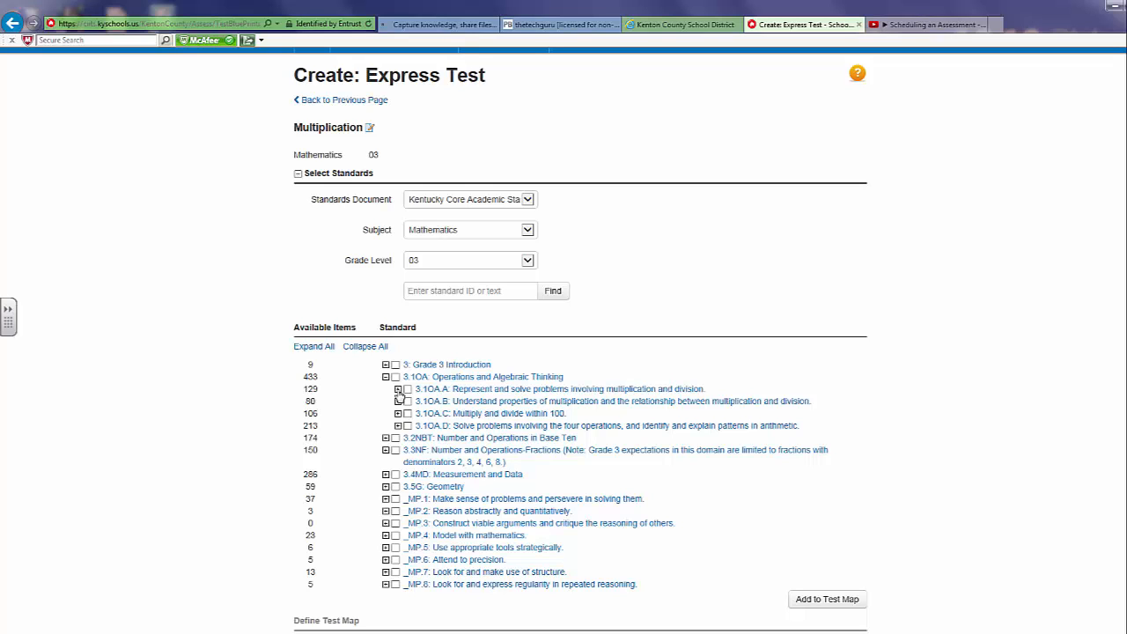
click(398, 390)
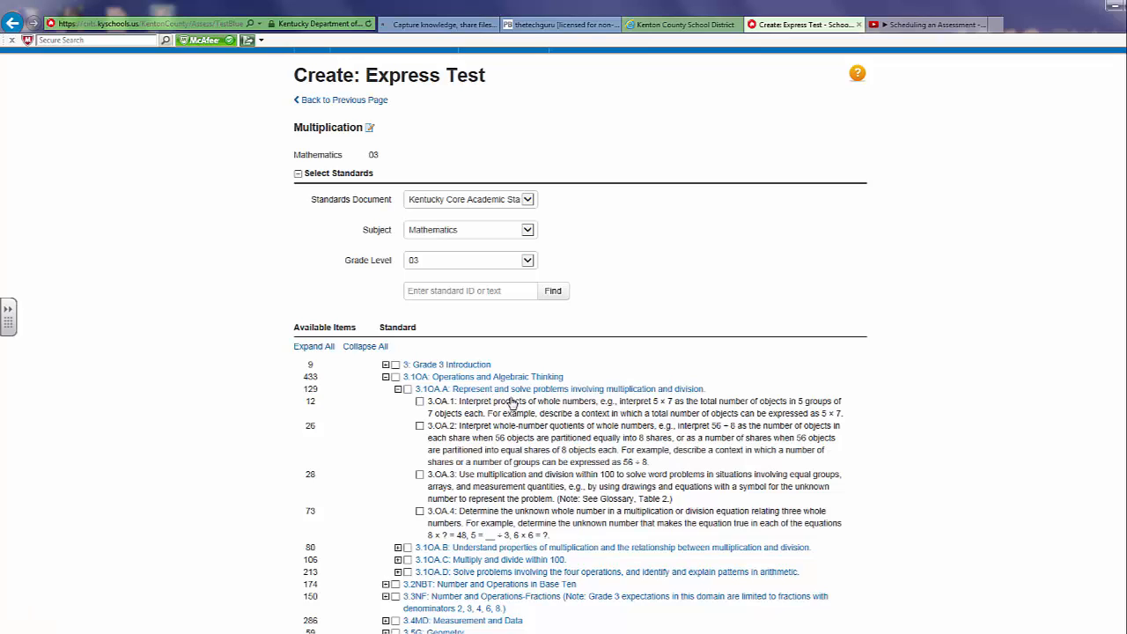
click(420, 401)
click(420, 474)
click(420, 512)
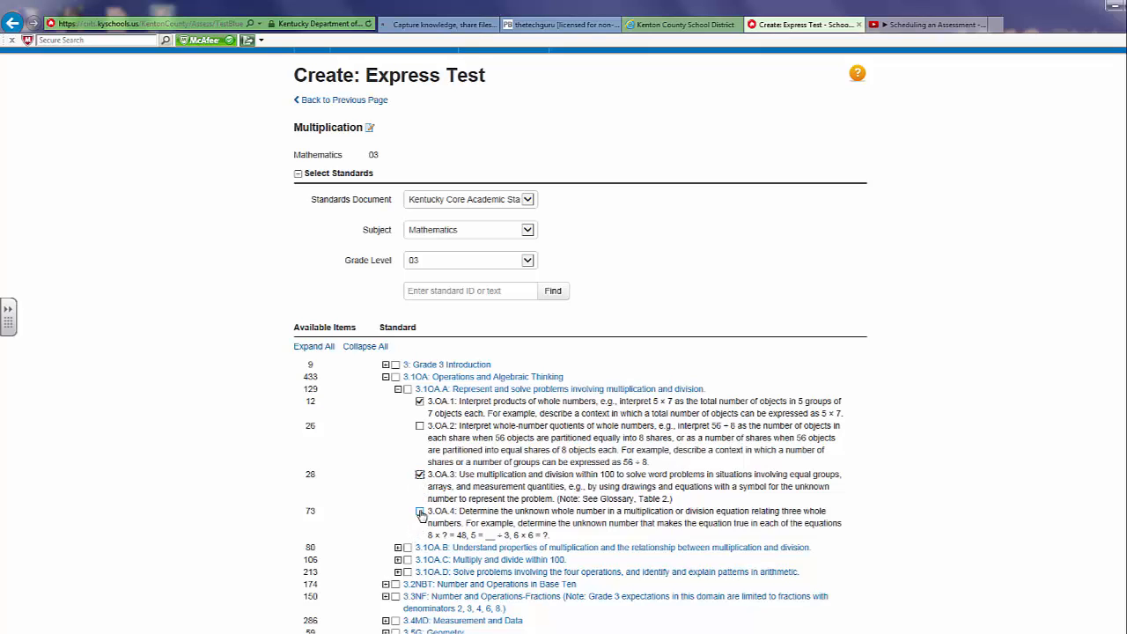
Select standard 3.OA.7 under 3.1OA.C and add all the selected standards to the test map.
click(398, 560)
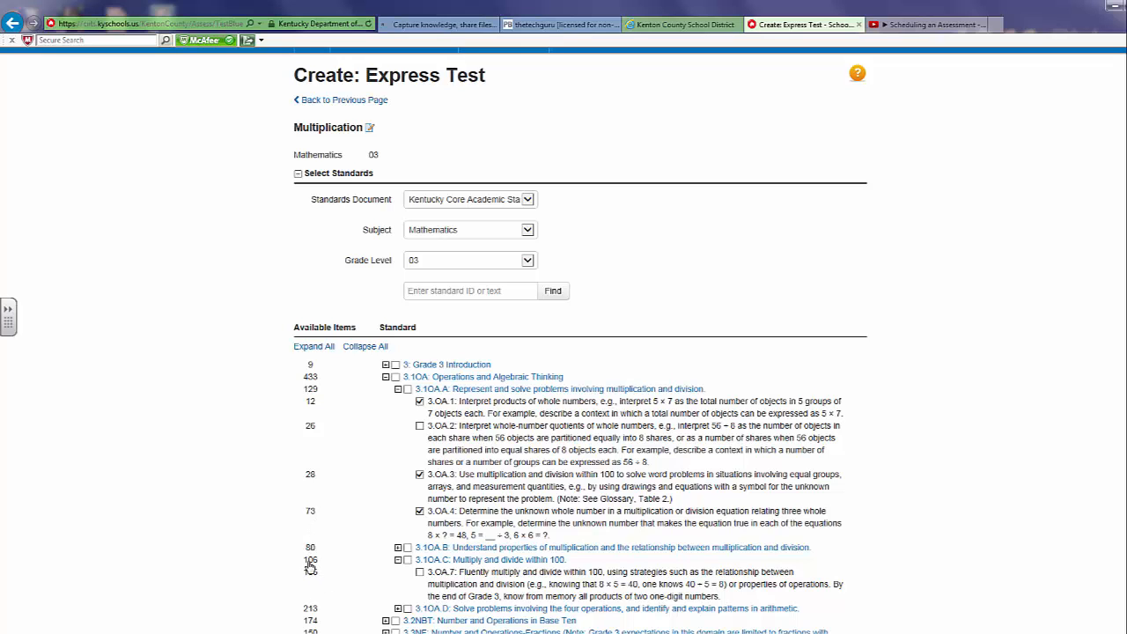
scroll(310, 568, down, 1)
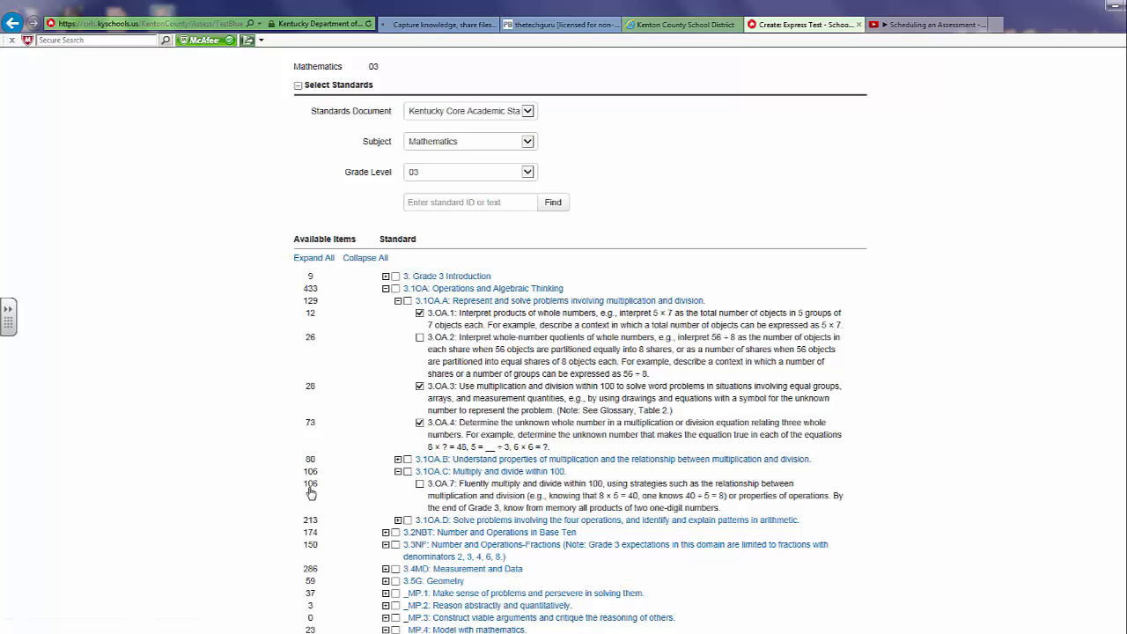
click(420, 484)
scroll(345, 532, down, 2)
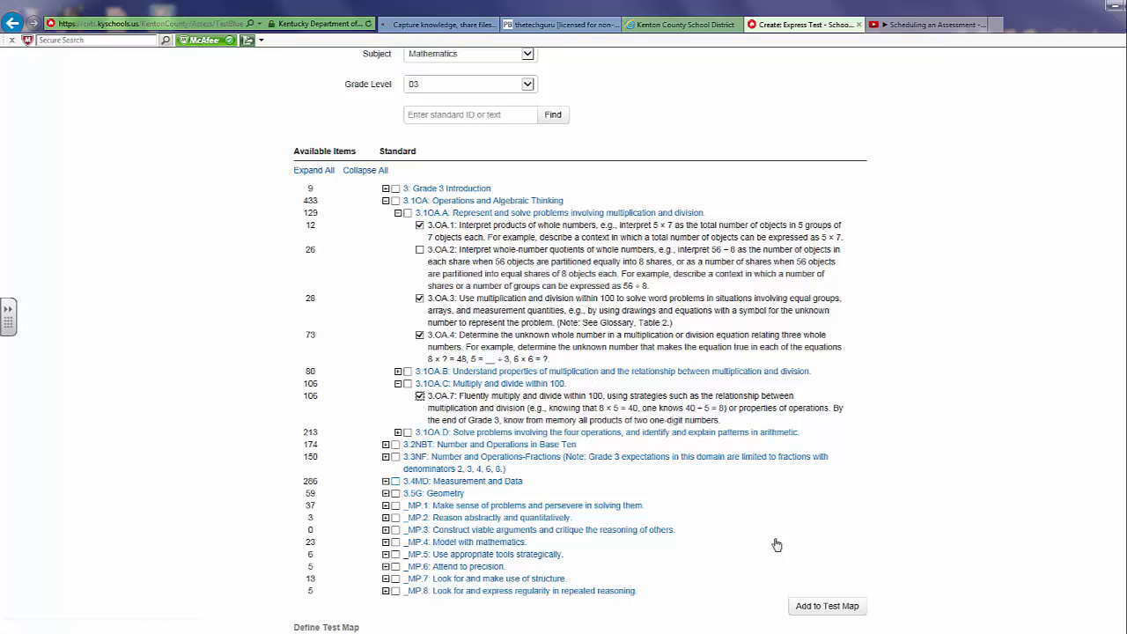
click(832, 610)
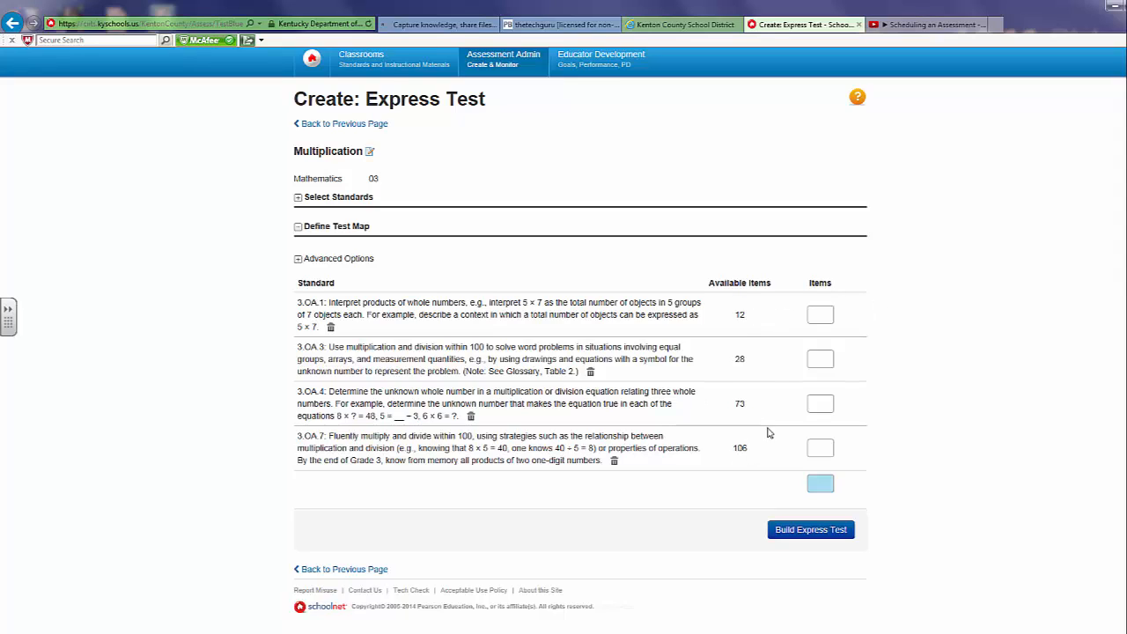
Set the item count to 5 for each of the four standards in the test map and build the express test.
click(818, 316)
text(5)
click(827, 362)
text(5)
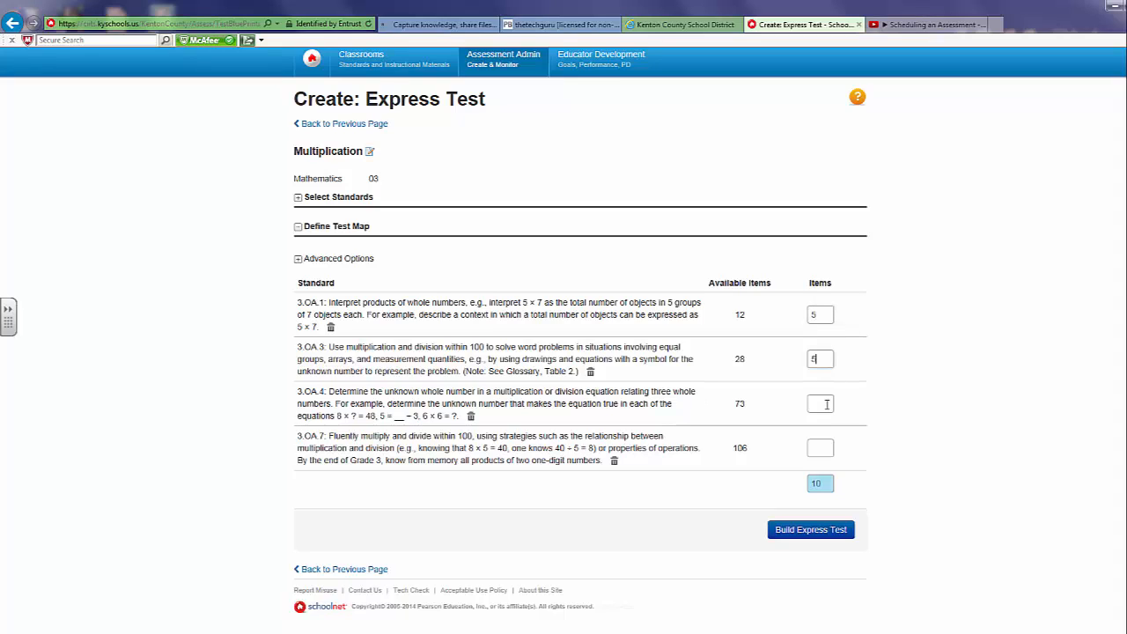
click(827, 404)
text(5)
click(825, 449)
text(5)
click(812, 531)
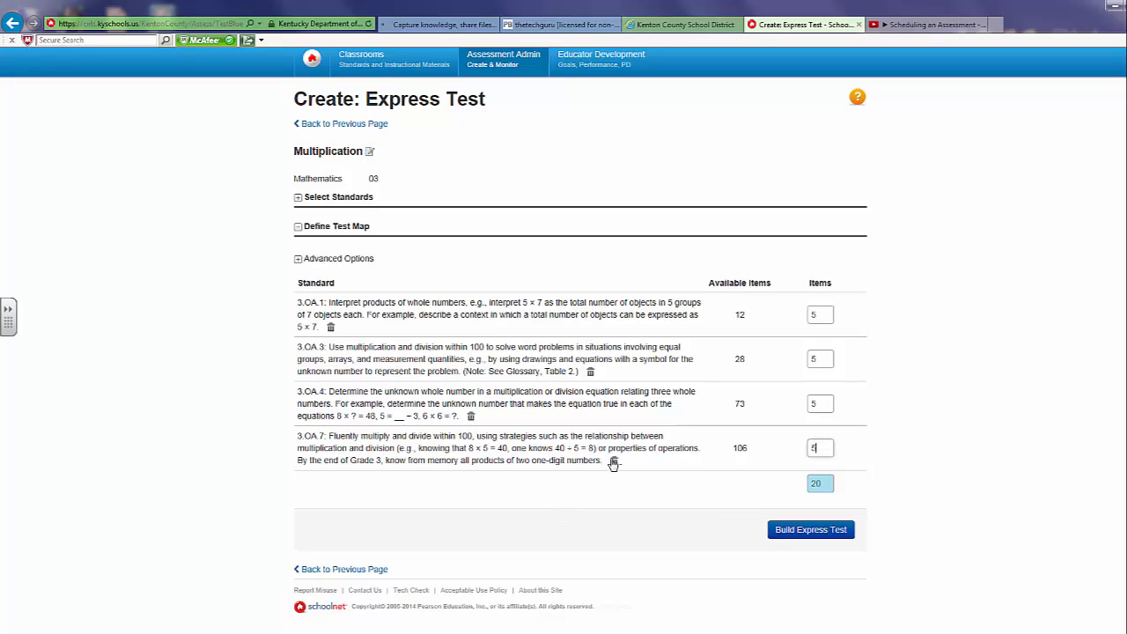
click(808, 536)
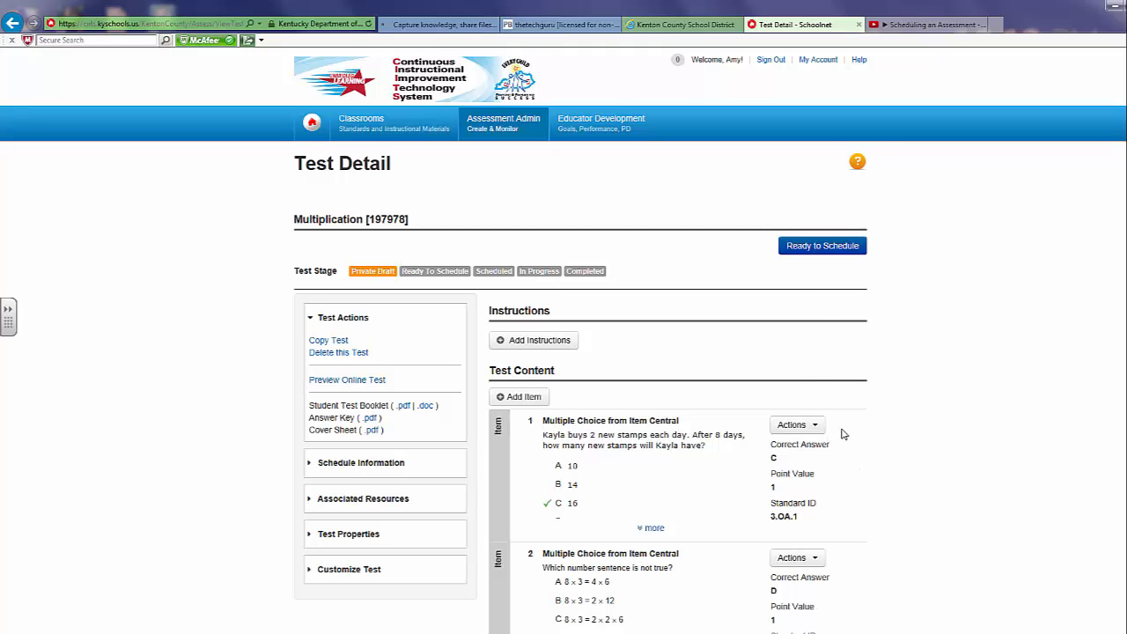
Examine the generated test content and expand item 1 to show all its answer choices.
scroll(843, 434, down, 1)
scroll(843, 434, down, 1)
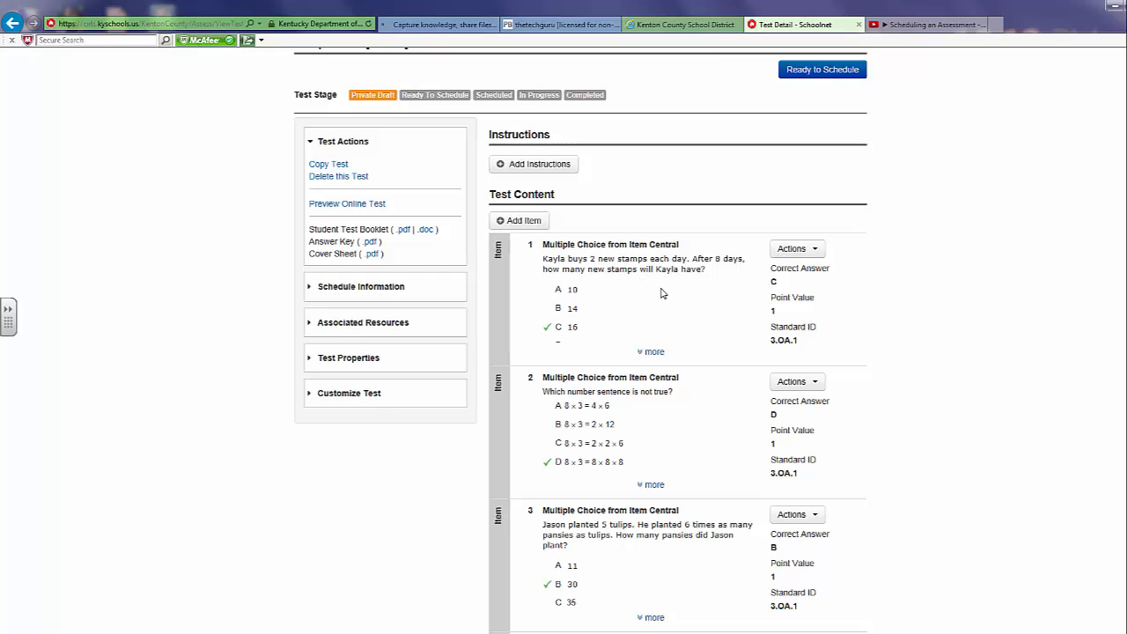
click(654, 353)
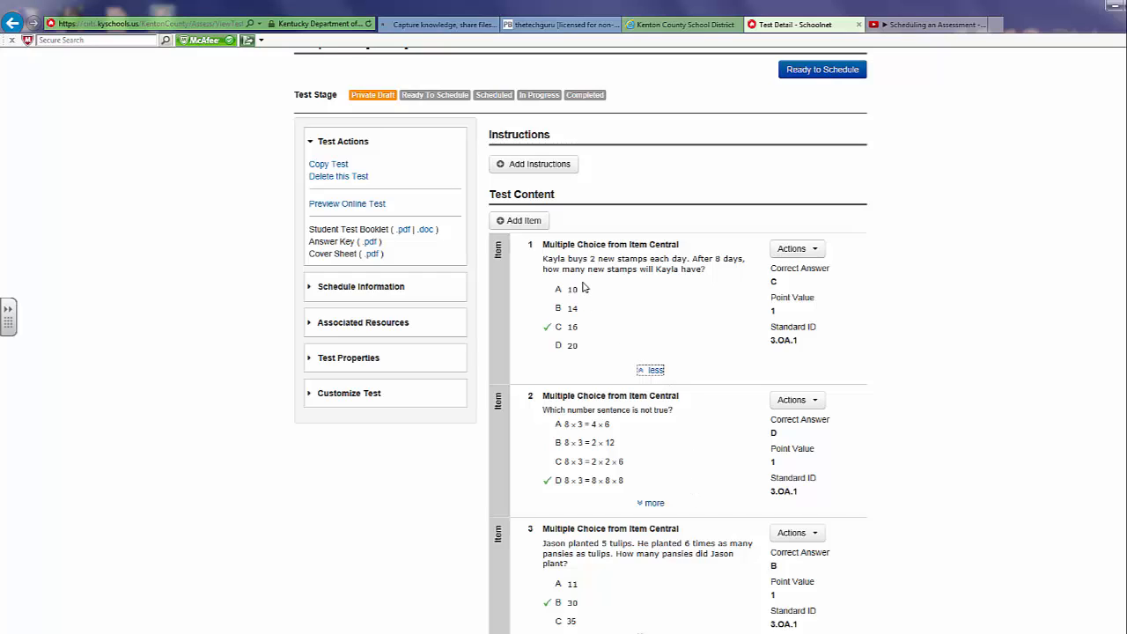
Edit item 1's question so that 4 new stamps are bought each day, and save the question text.
click(818, 254)
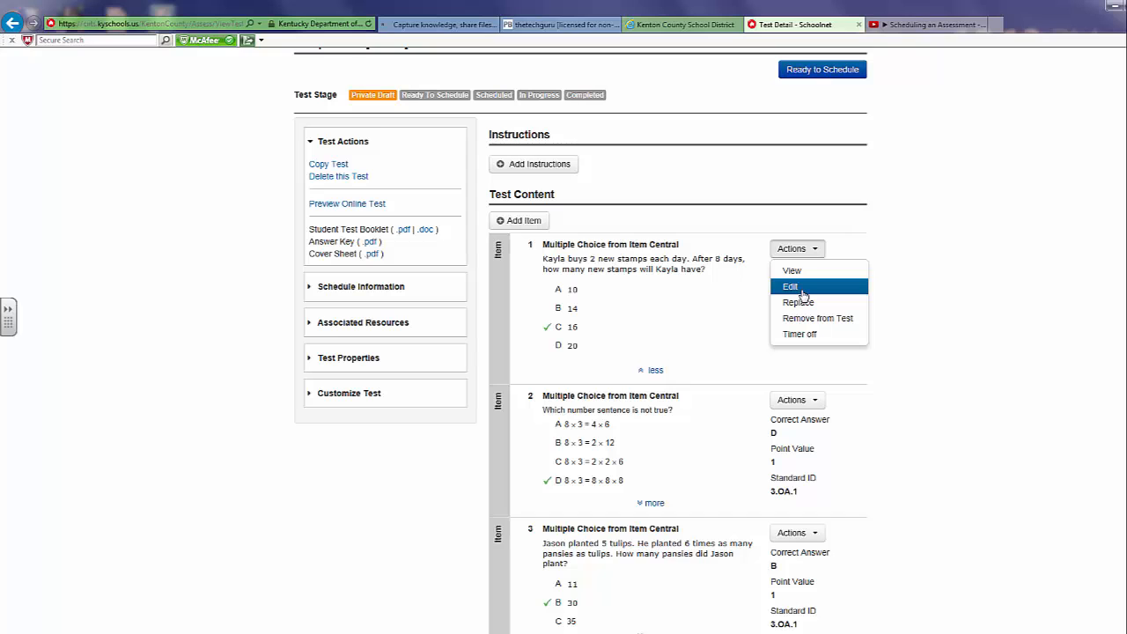
click(791, 287)
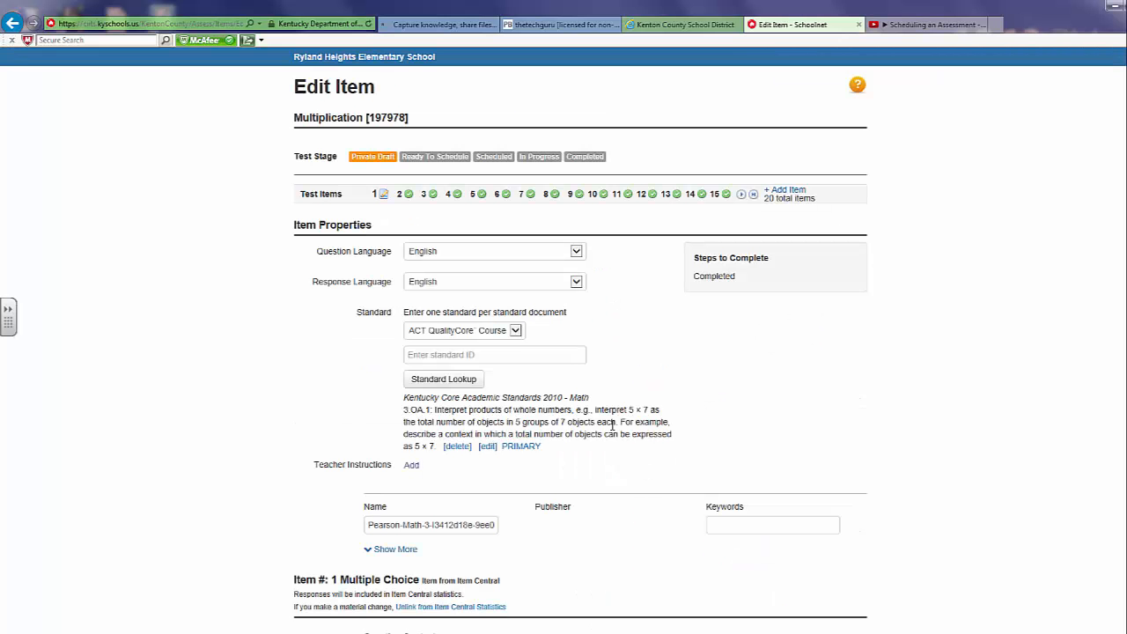
scroll(786, 375, down, 4)
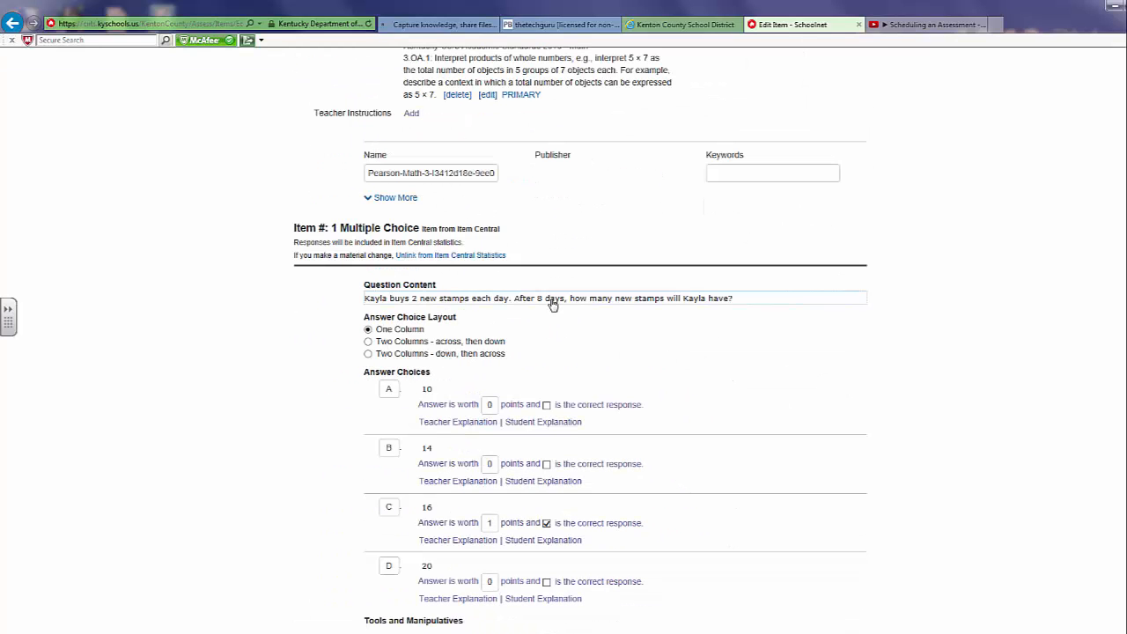
click(552, 299)
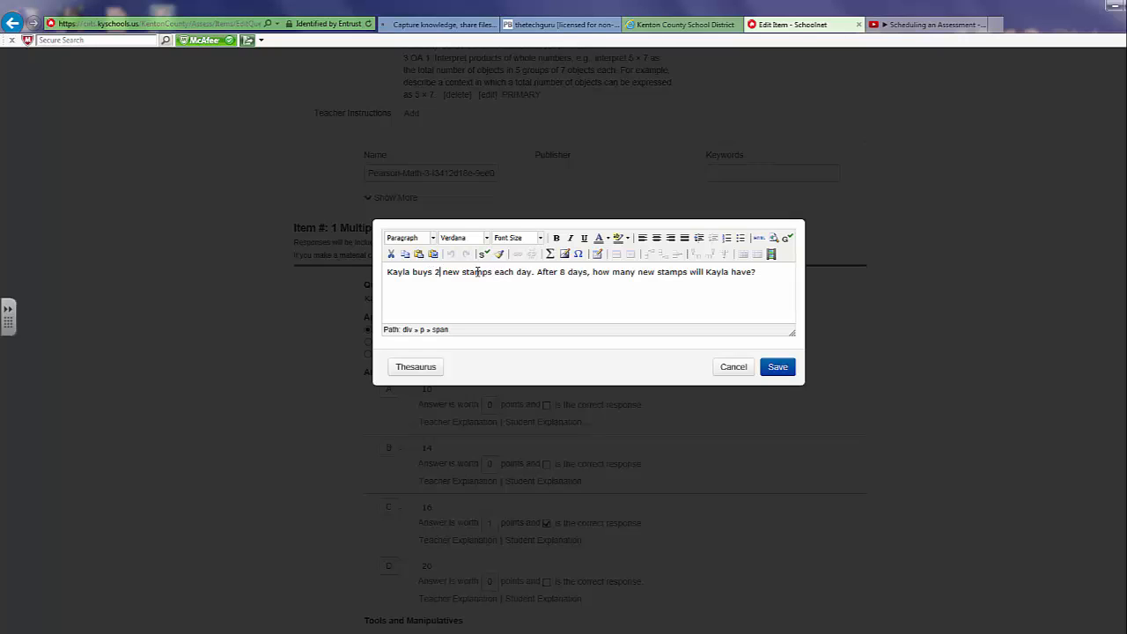
key(BackSpace)
text(4)
click(780, 367)
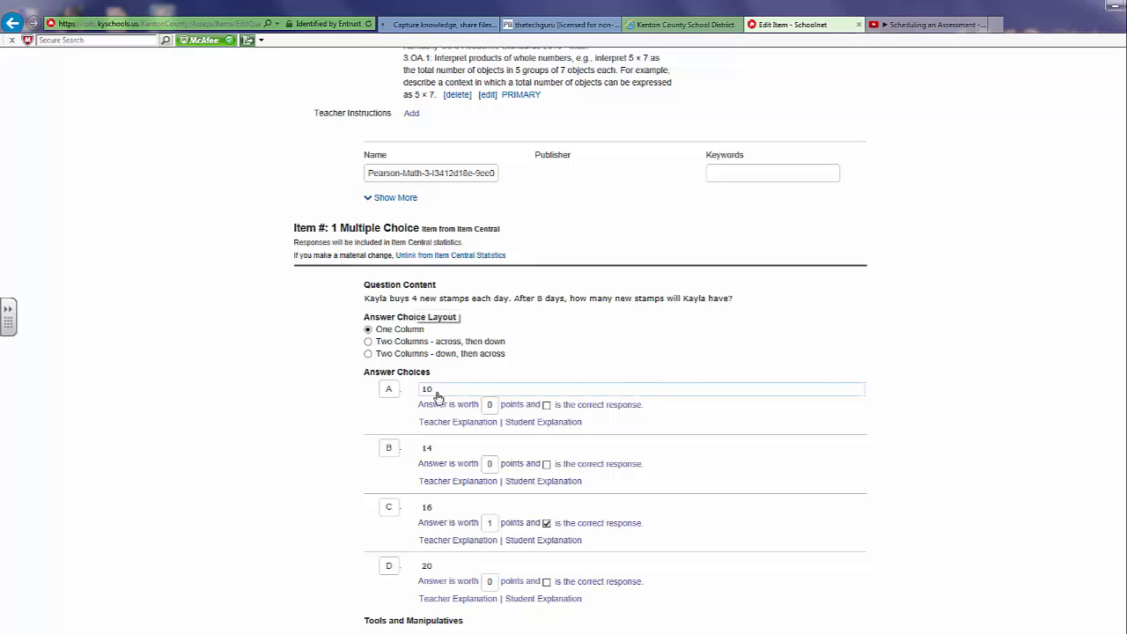
Set item 1's question back to 2 new stamps each day, save it, and return to the test detail.
click(422, 303)
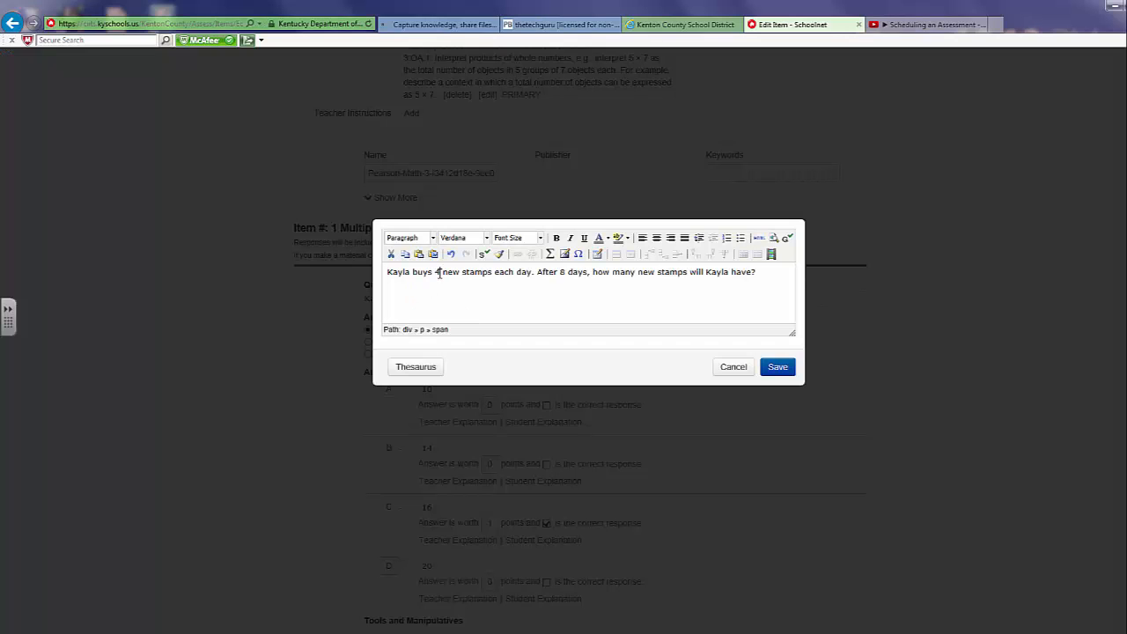
click(778, 367)
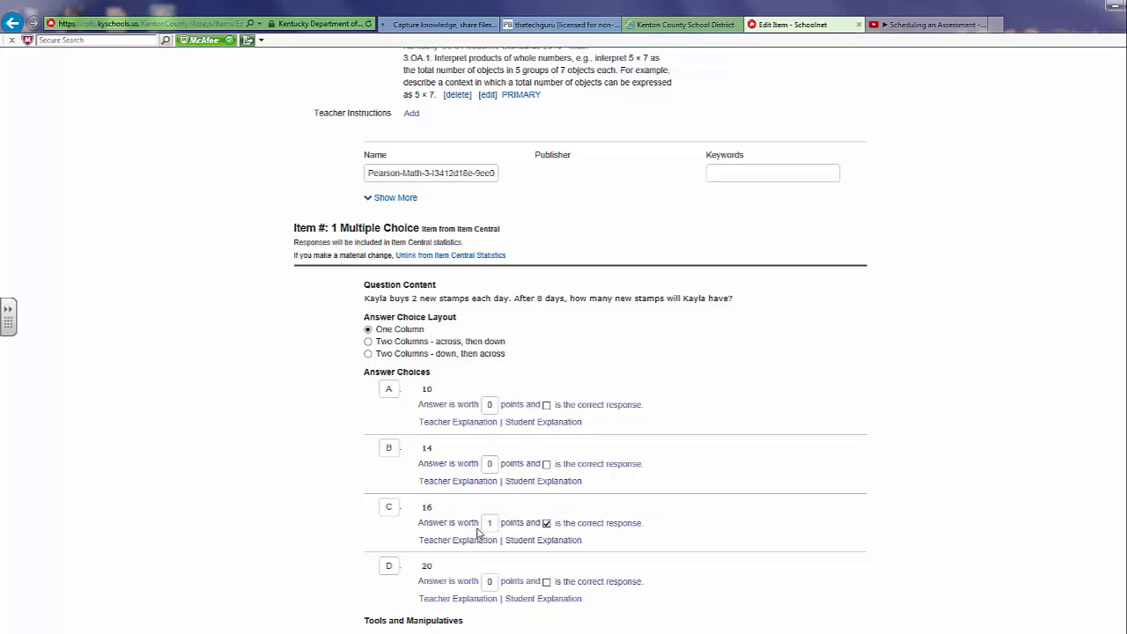
scroll(579, 538, down, 3)
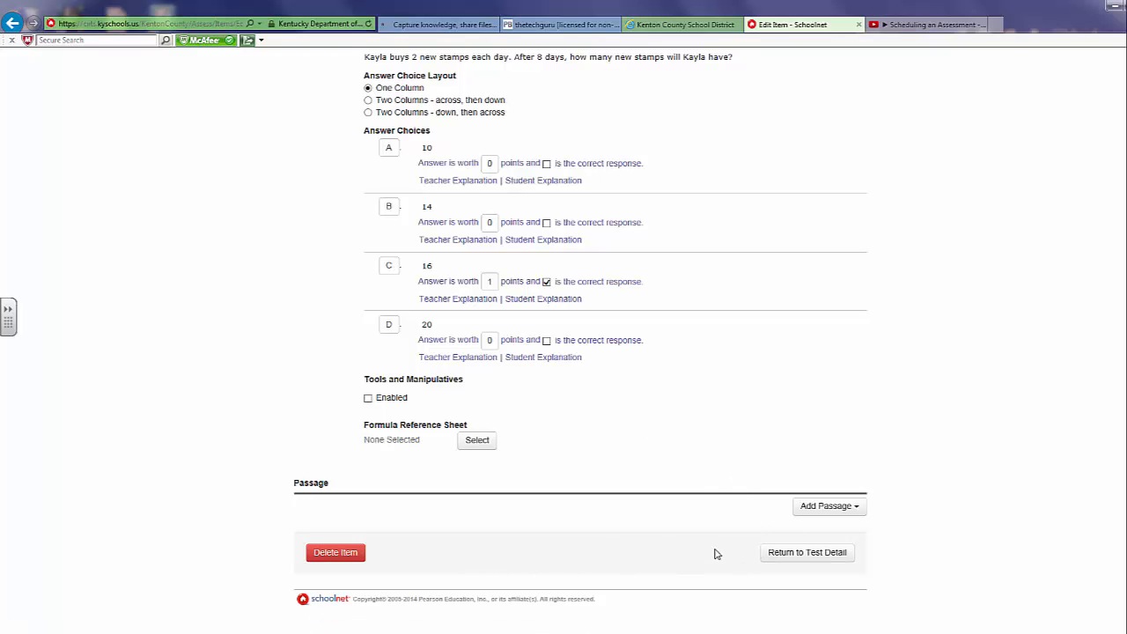
scroll(766, 556, up, 7)
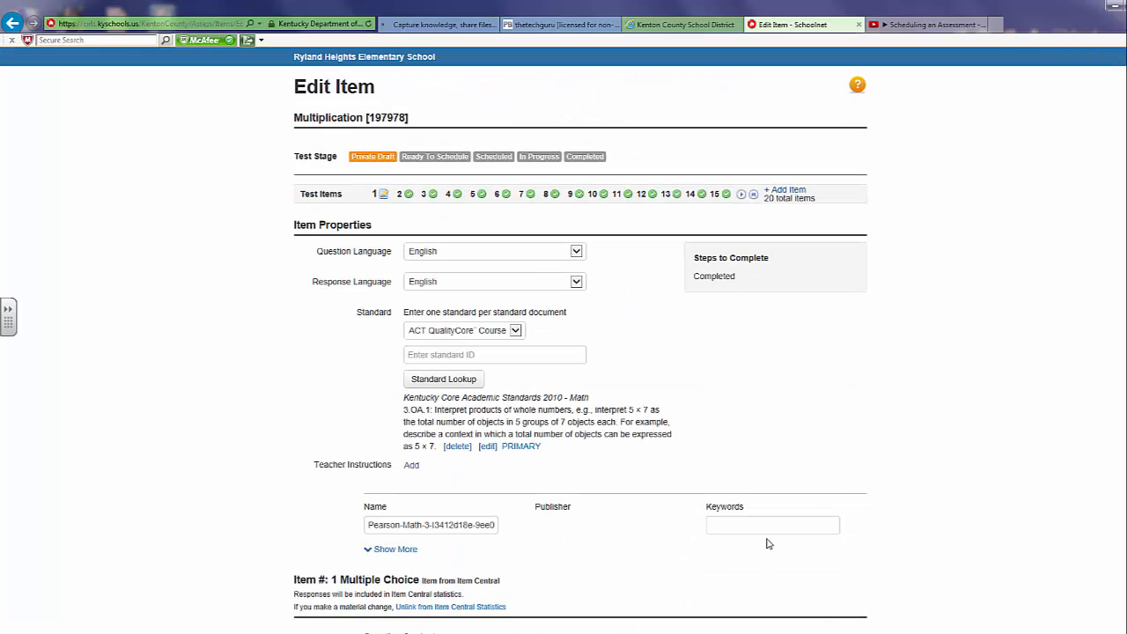
scroll(767, 544, down, 7)
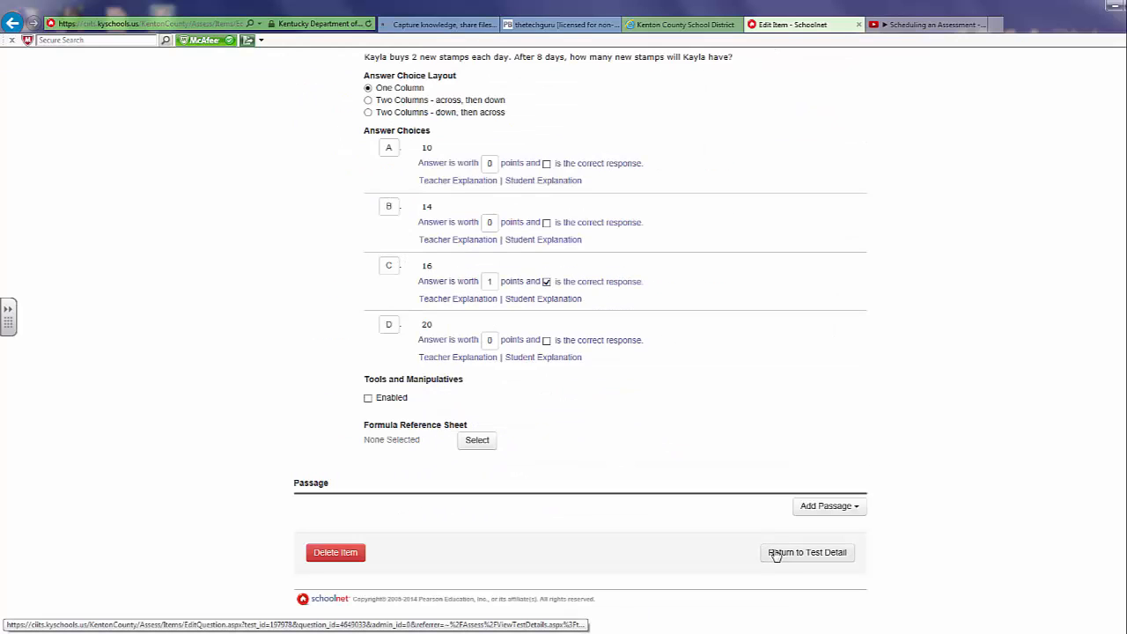
click(778, 554)
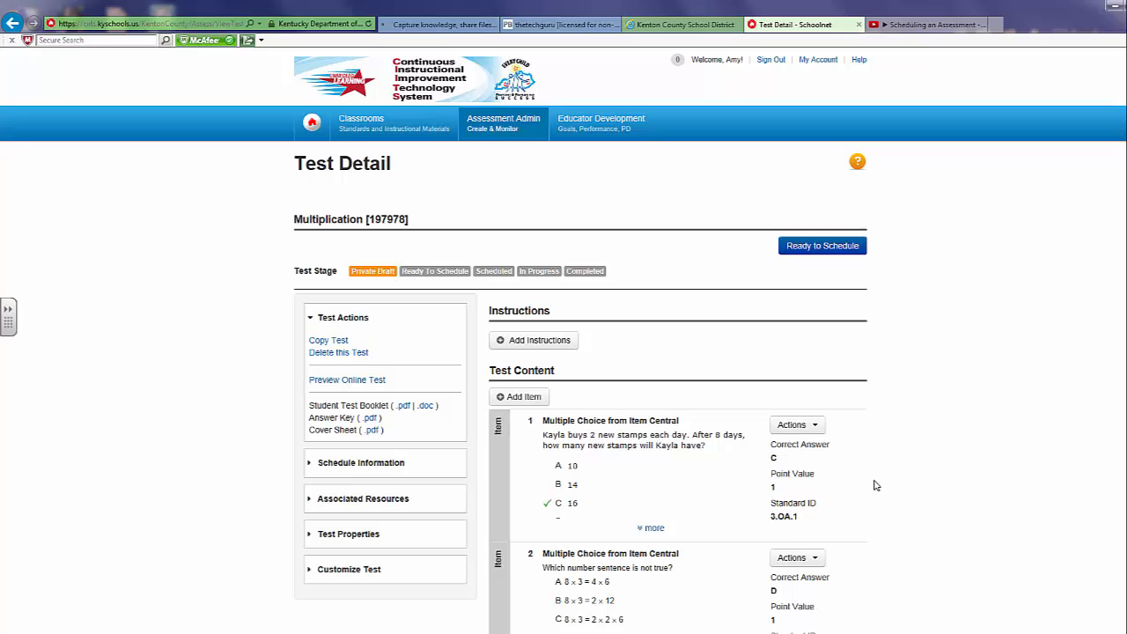
Replace item 2 with the 3.OA.1 multiple-choice question about spiders having eight legs.
scroll(876, 485, down, 2)
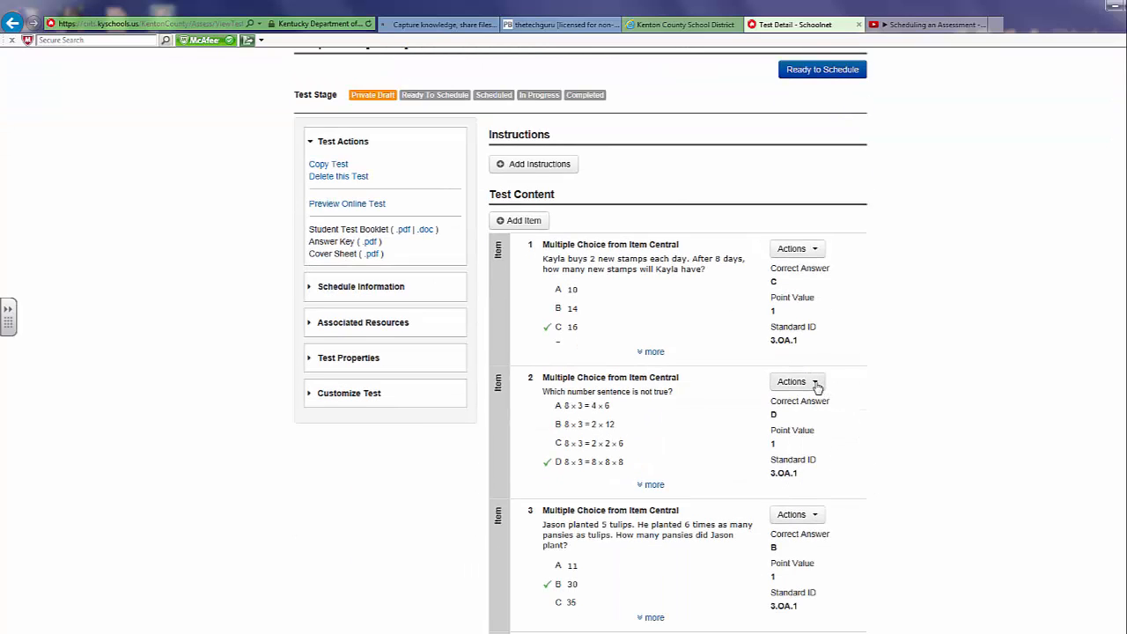
click(815, 384)
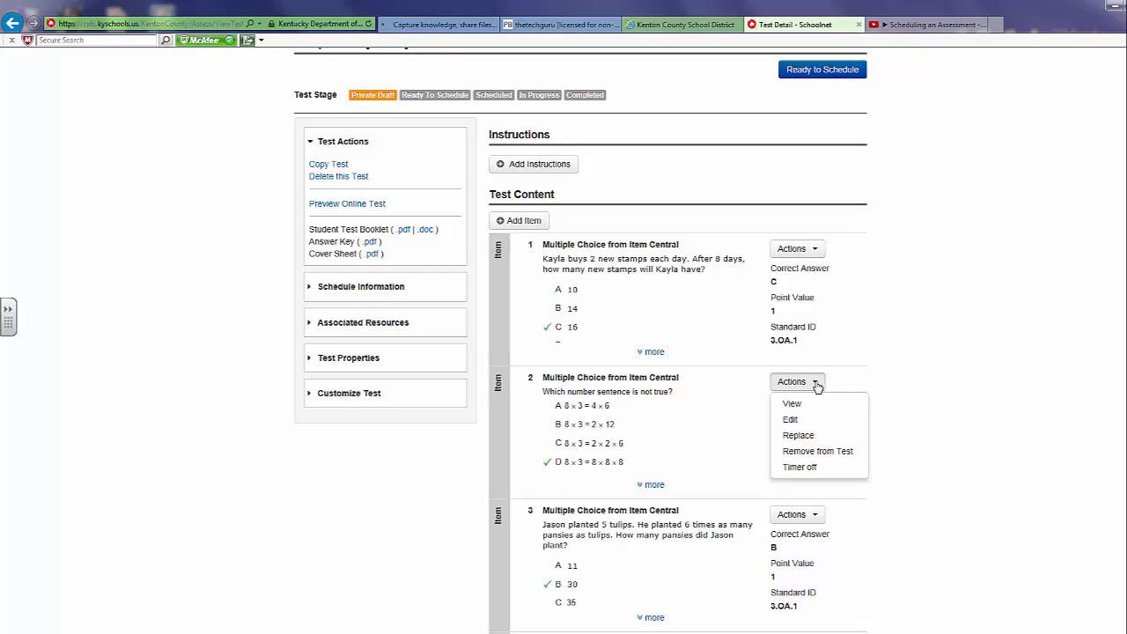
click(798, 436)
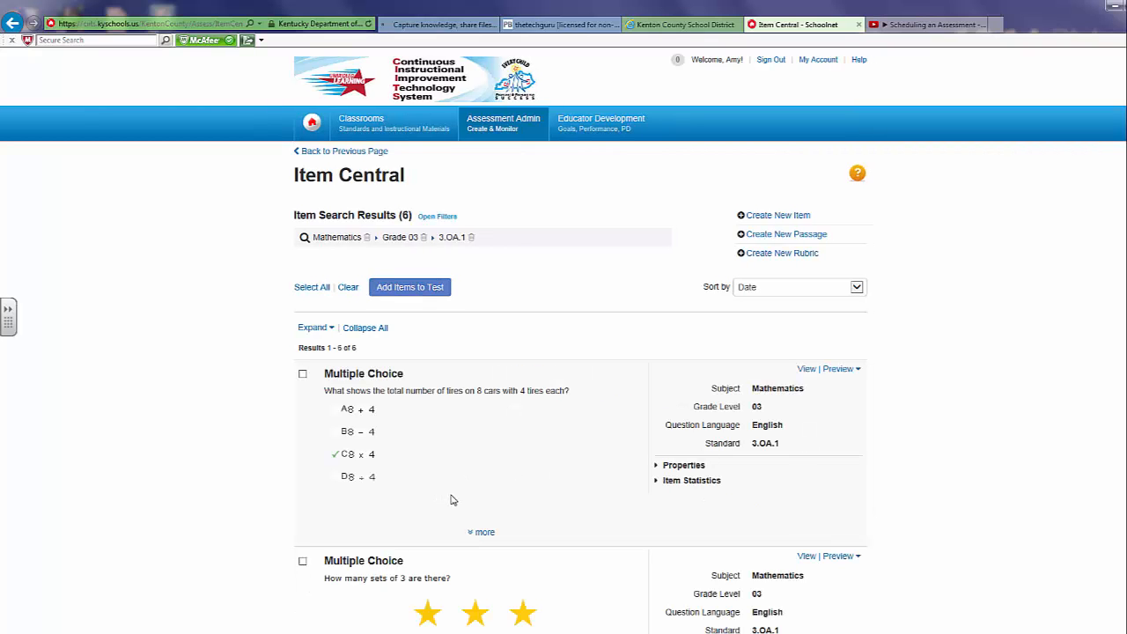
scroll(448, 489, down, 3)
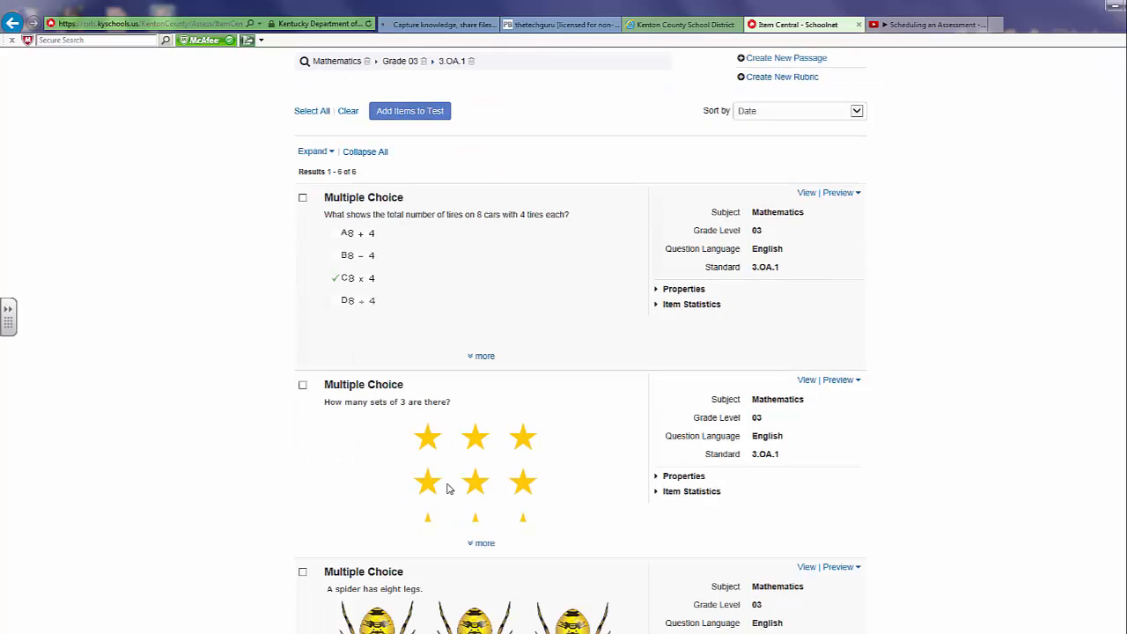
scroll(445, 488, down, 2)
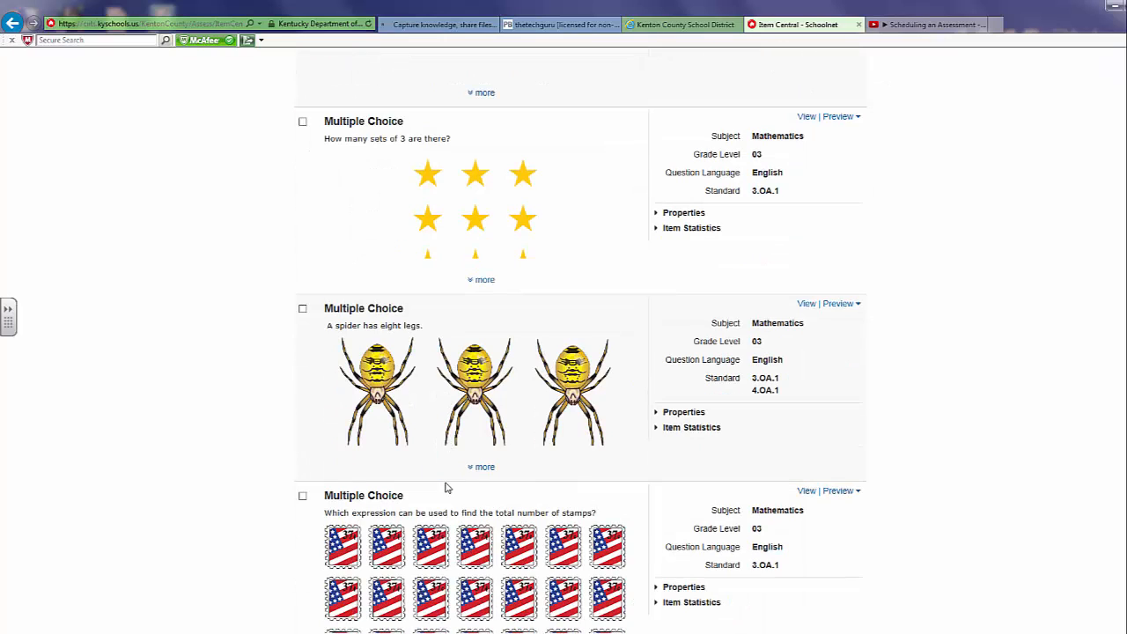
click(303, 311)
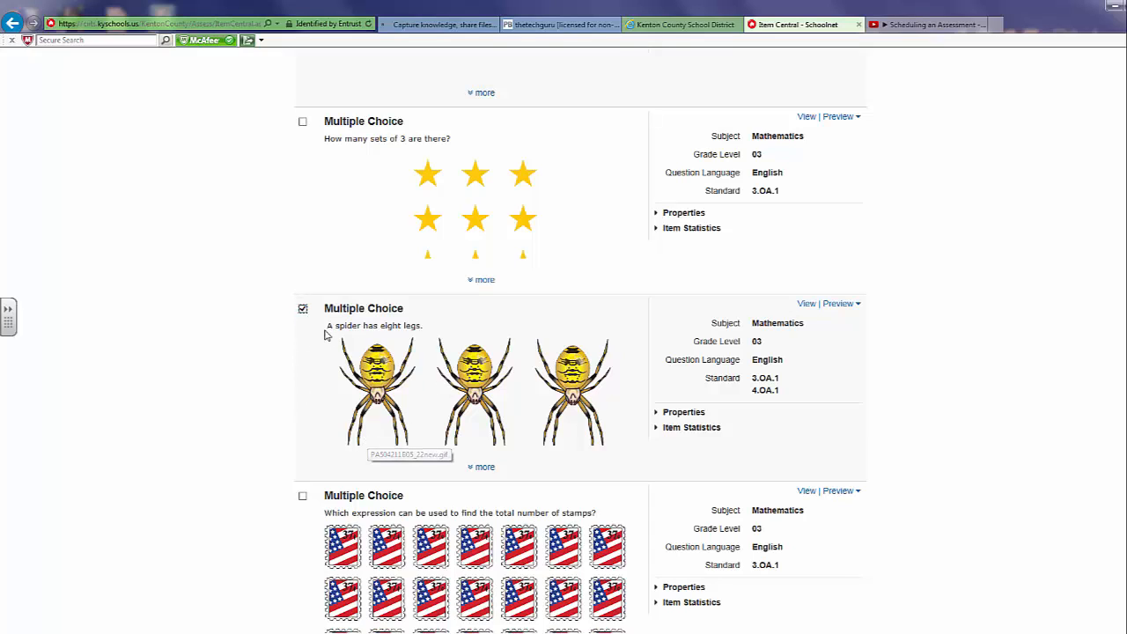
scroll(596, 495, down, 5)
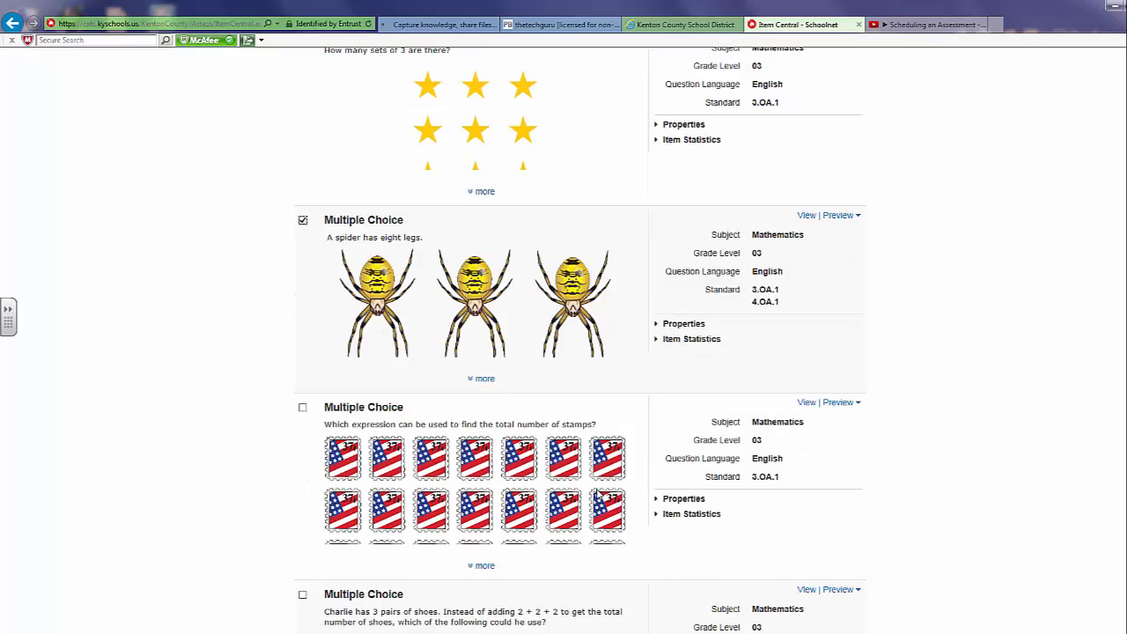
scroll(591, 493, down, 3)
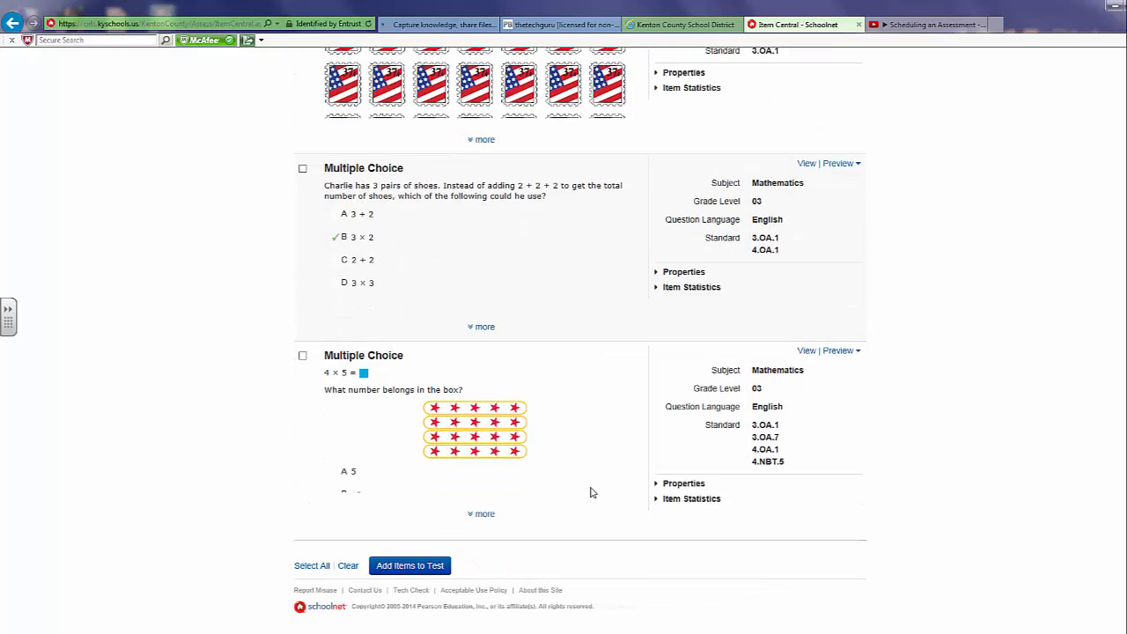
click(413, 571)
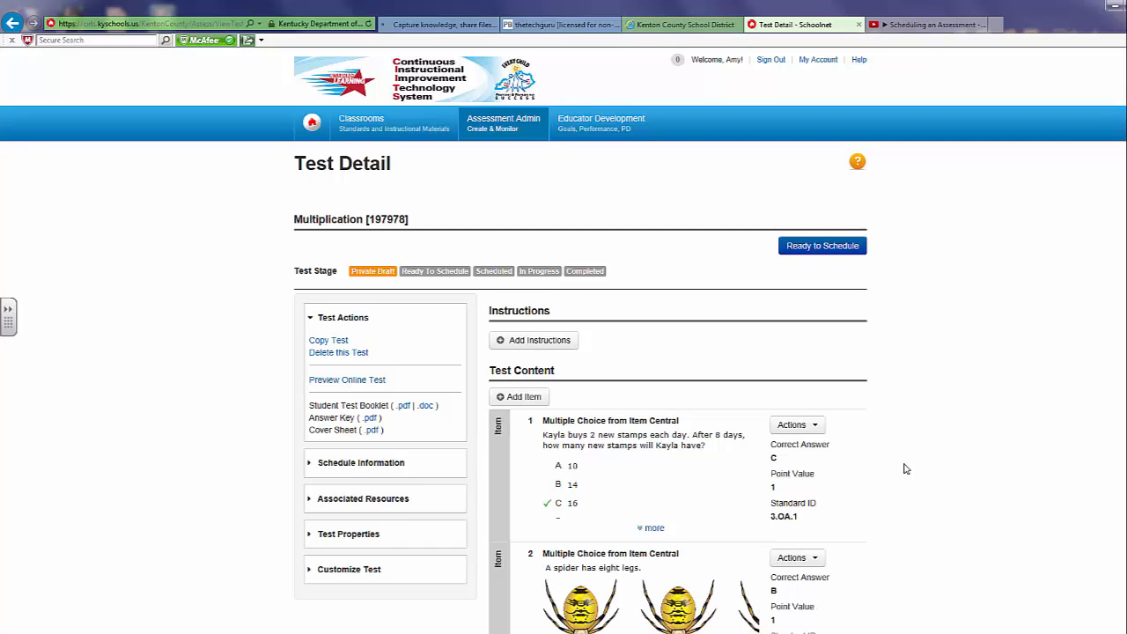
Remove item 3, the question about Jason's tulips and pansies, from the test.
scroll(906, 468, down, 2)
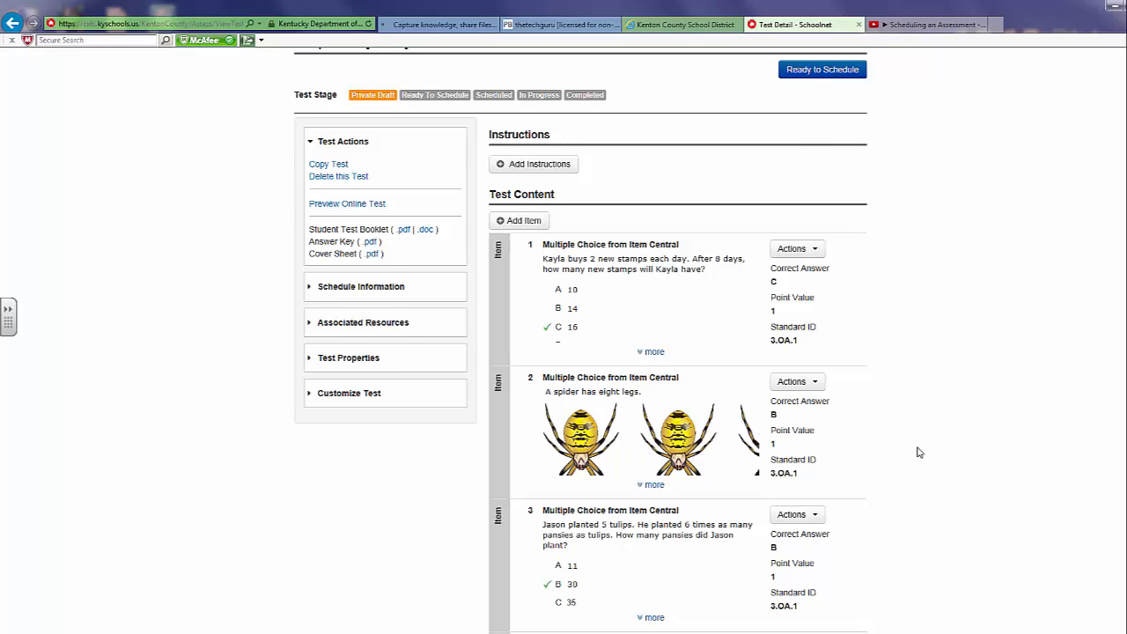
scroll(918, 452, down, 1)
click(819, 431)
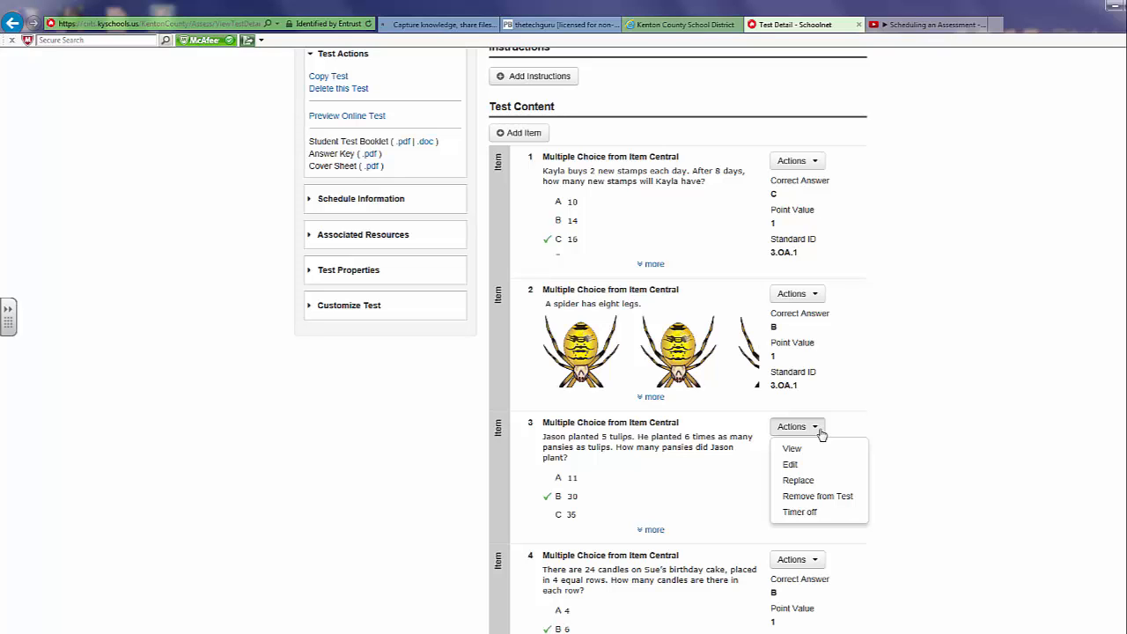
click(818, 497)
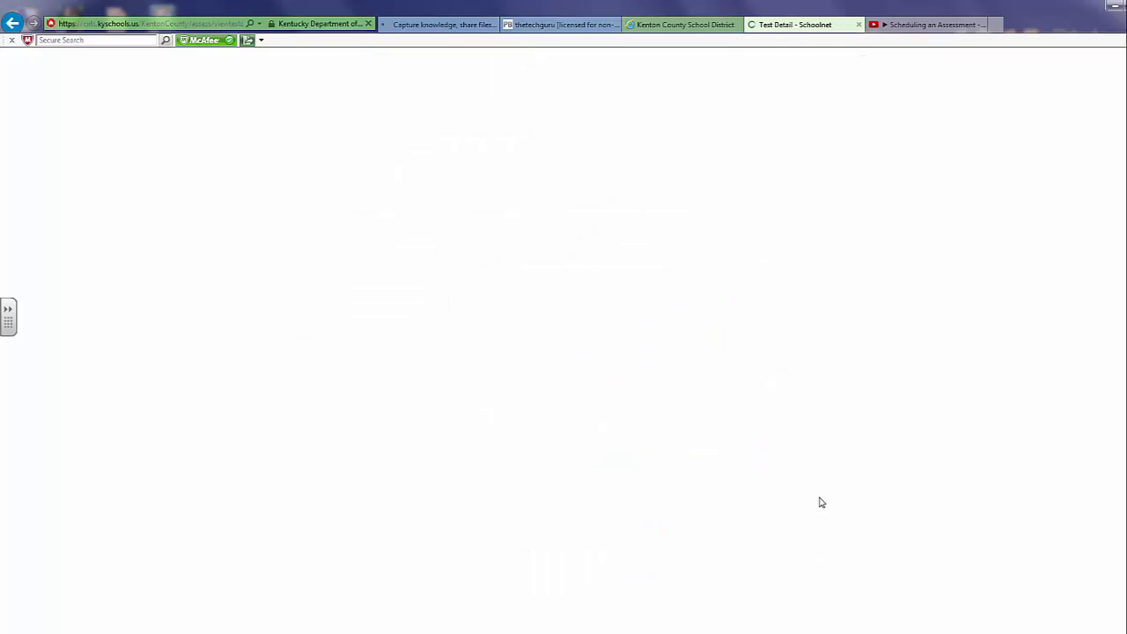
Examine the remaining questions in the test content through to the last item.
scroll(854, 489, down, 3)
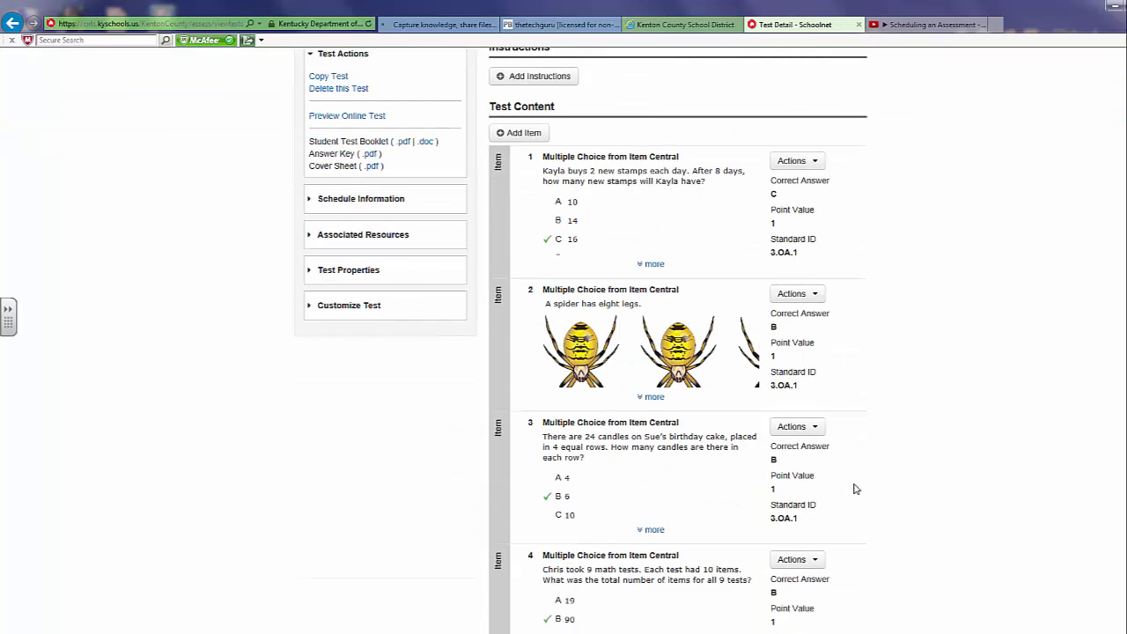
scroll(854, 489, down, 1)
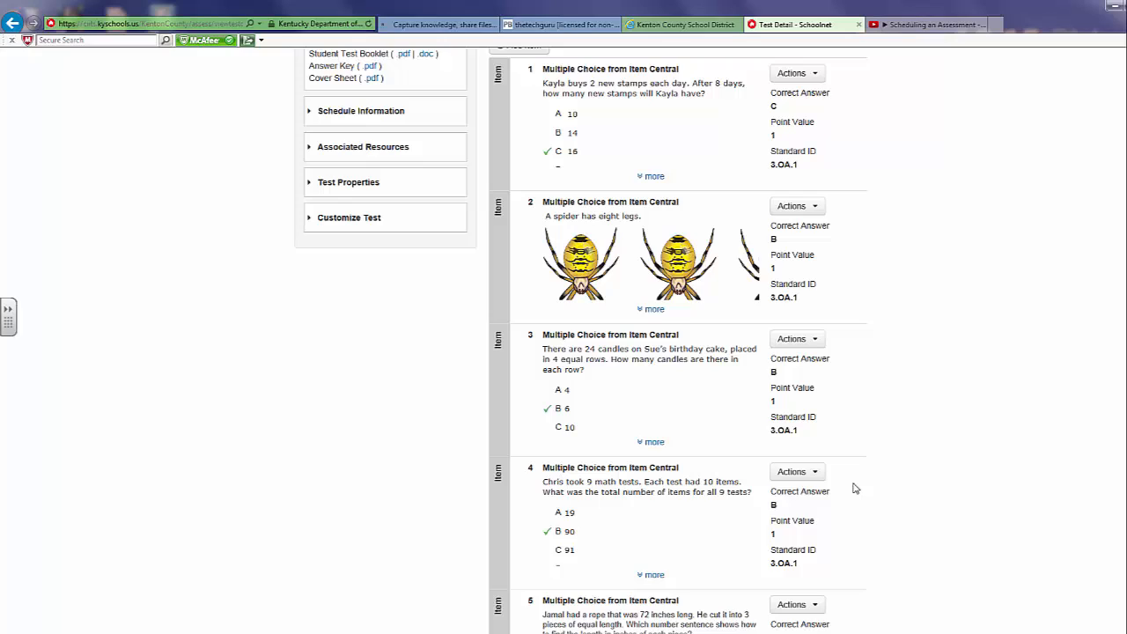
scroll(854, 489, down, 4)
scroll(855, 489, down, 5)
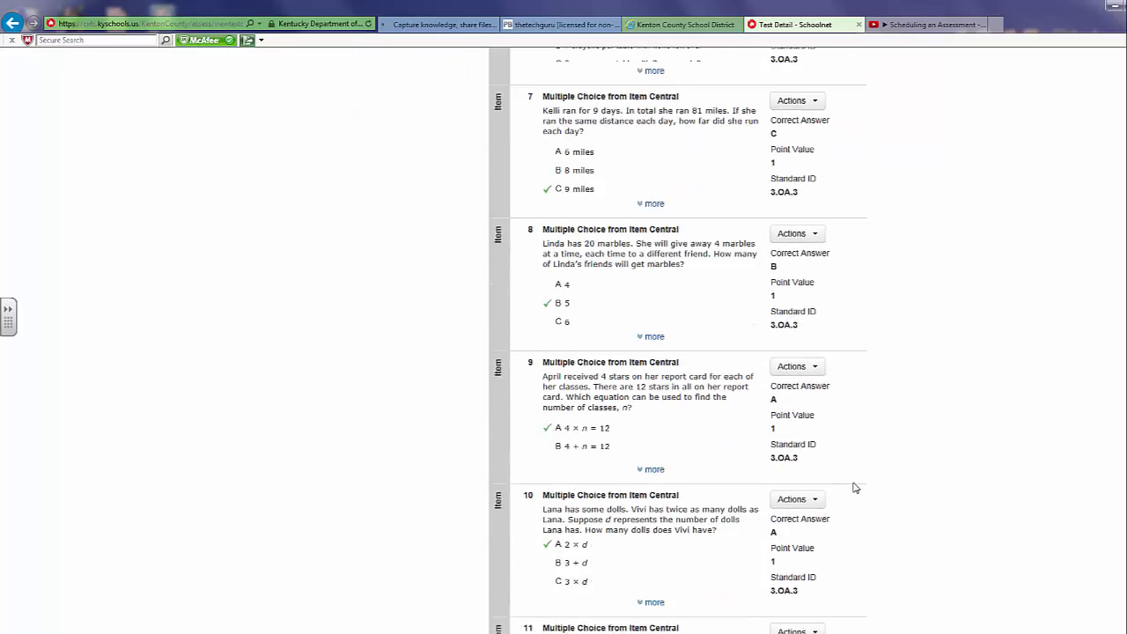
scroll(854, 487, down, 4)
scroll(854, 487, down, 5)
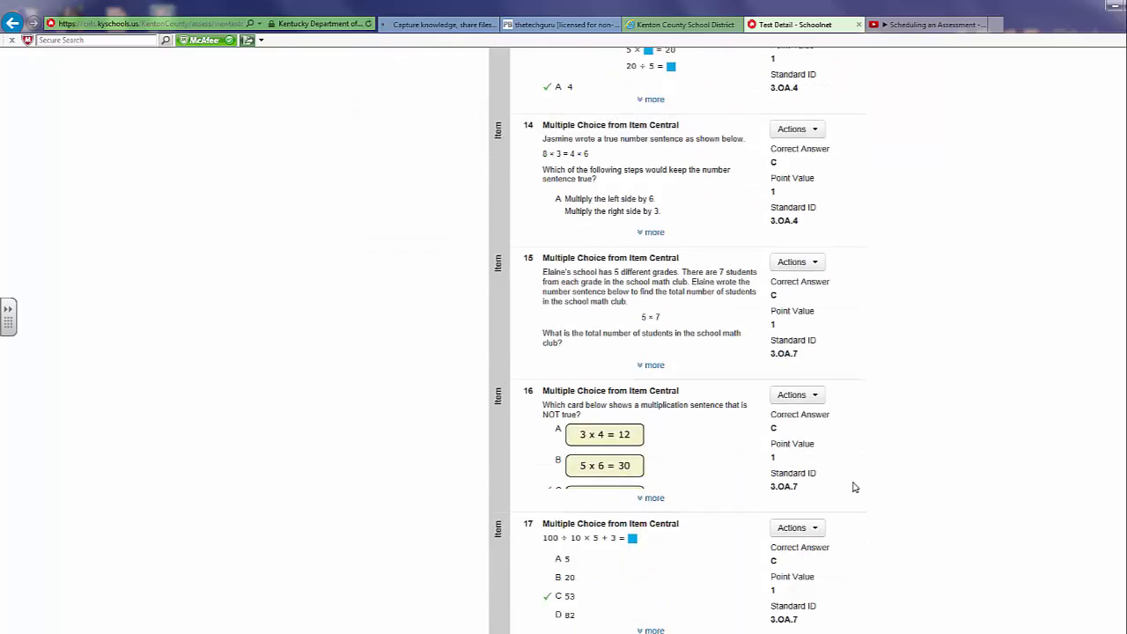
scroll(854, 487, down, 4)
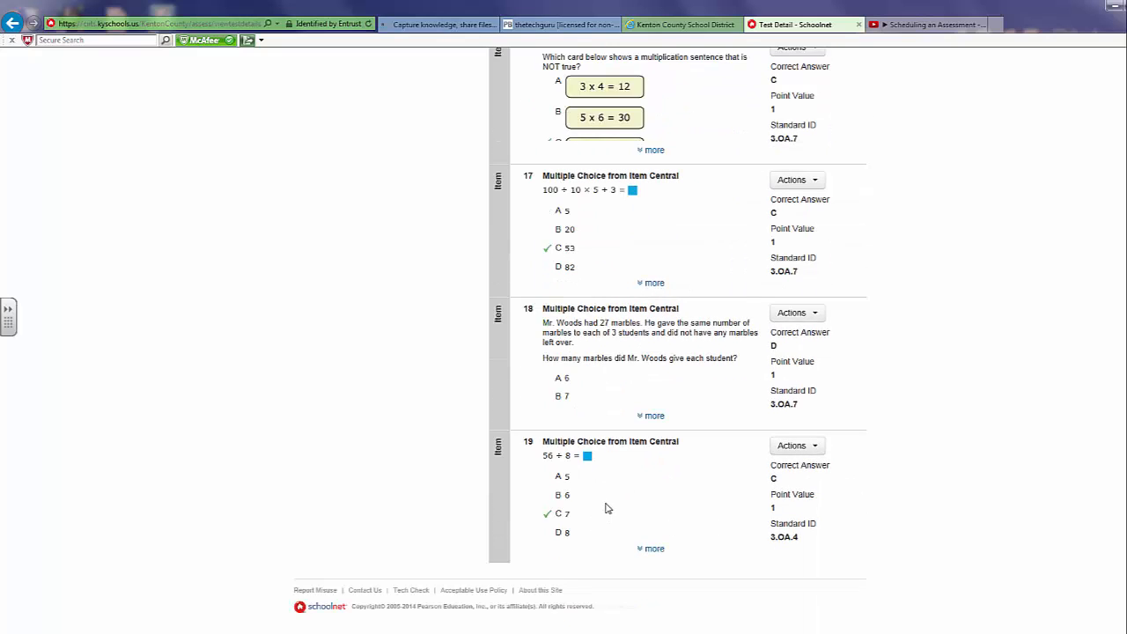
scroll(607, 493, up, 5)
scroll(609, 486, up, 20)
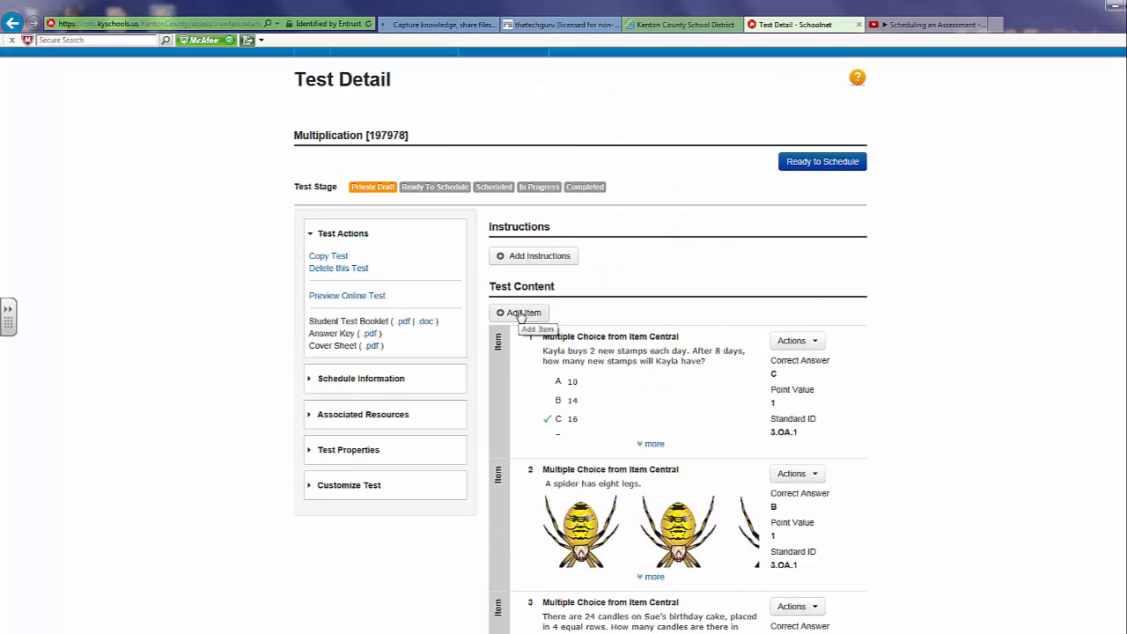
Add a new item to the test and return to the test detail without choosing an item type.
click(521, 314)
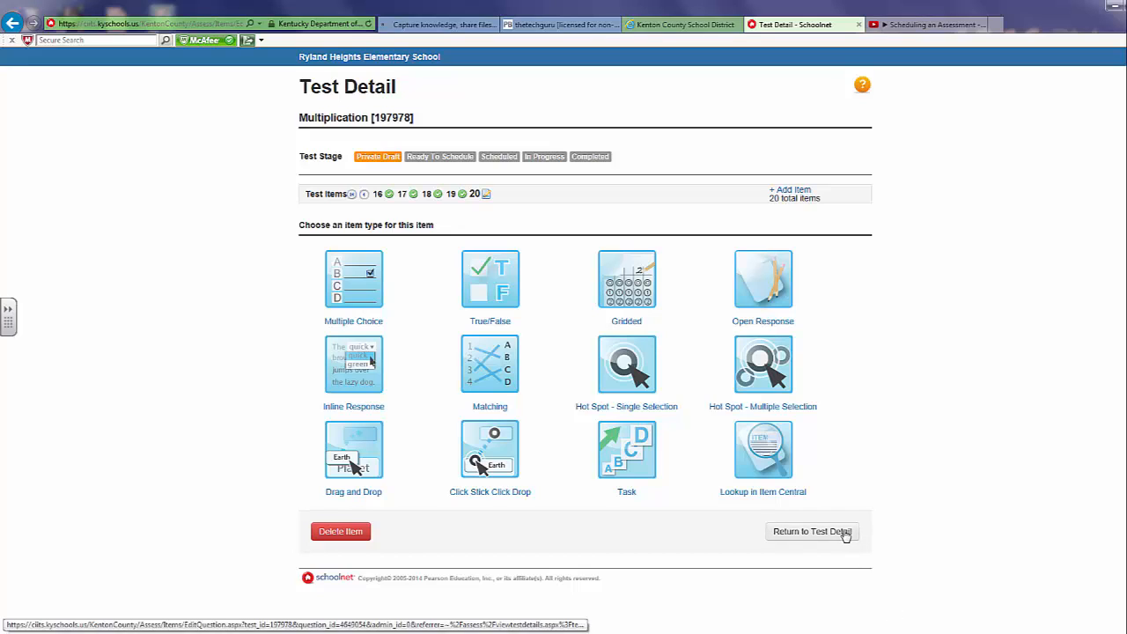
click(817, 536)
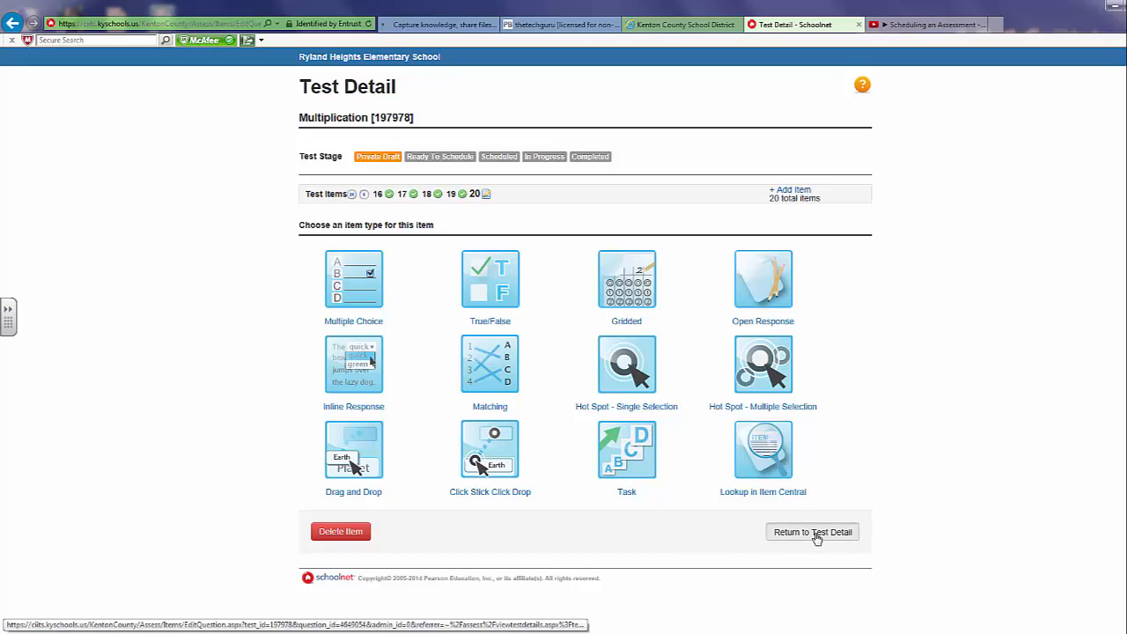
click(816, 538)
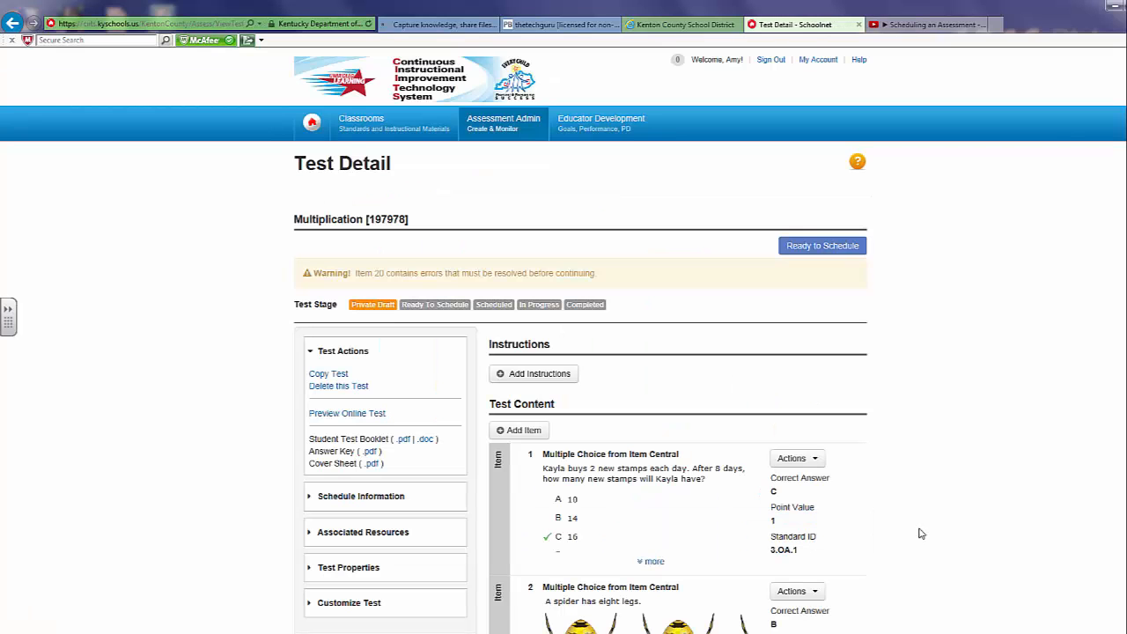
Remove the unspecified item 20 from the end of the test.
scroll(922, 534, down, 20)
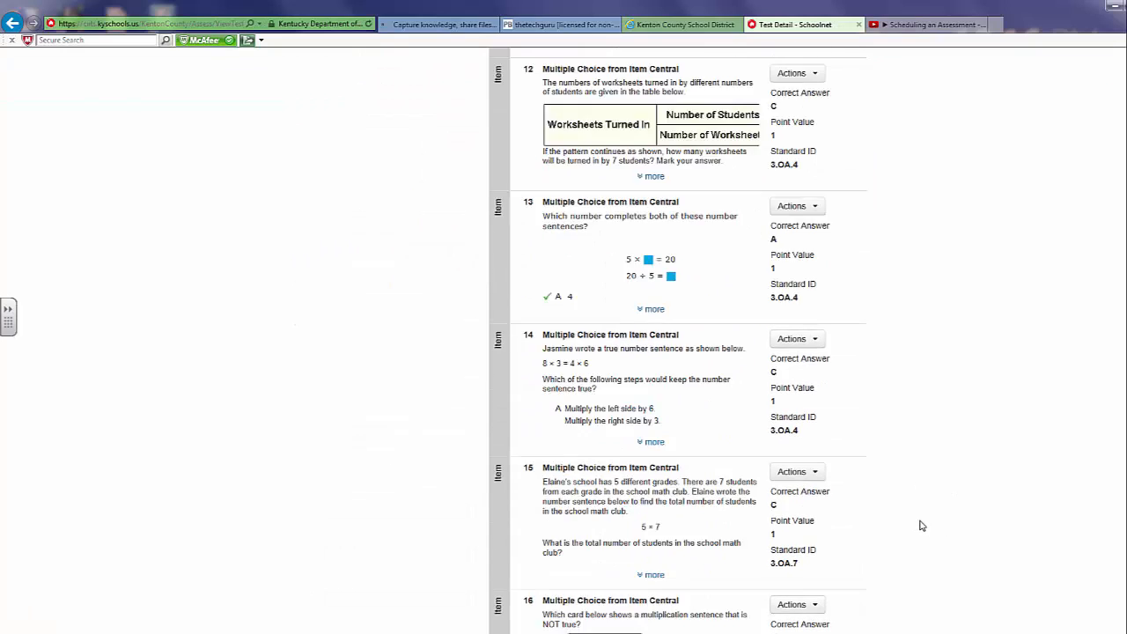
scroll(921, 526, down, 8)
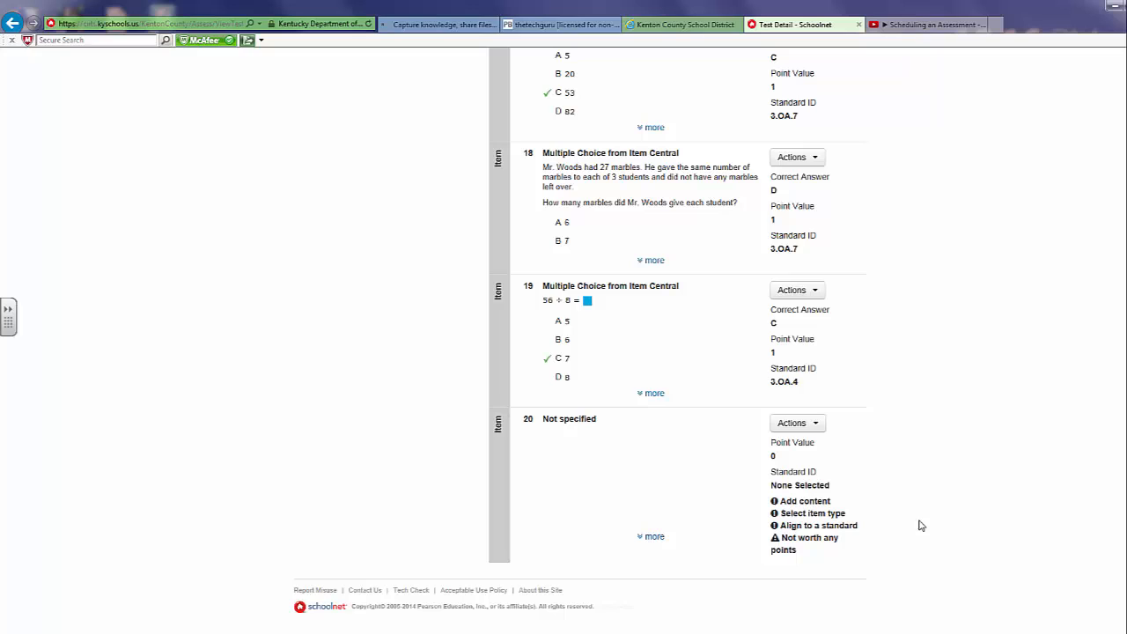
click(817, 425)
click(802, 493)
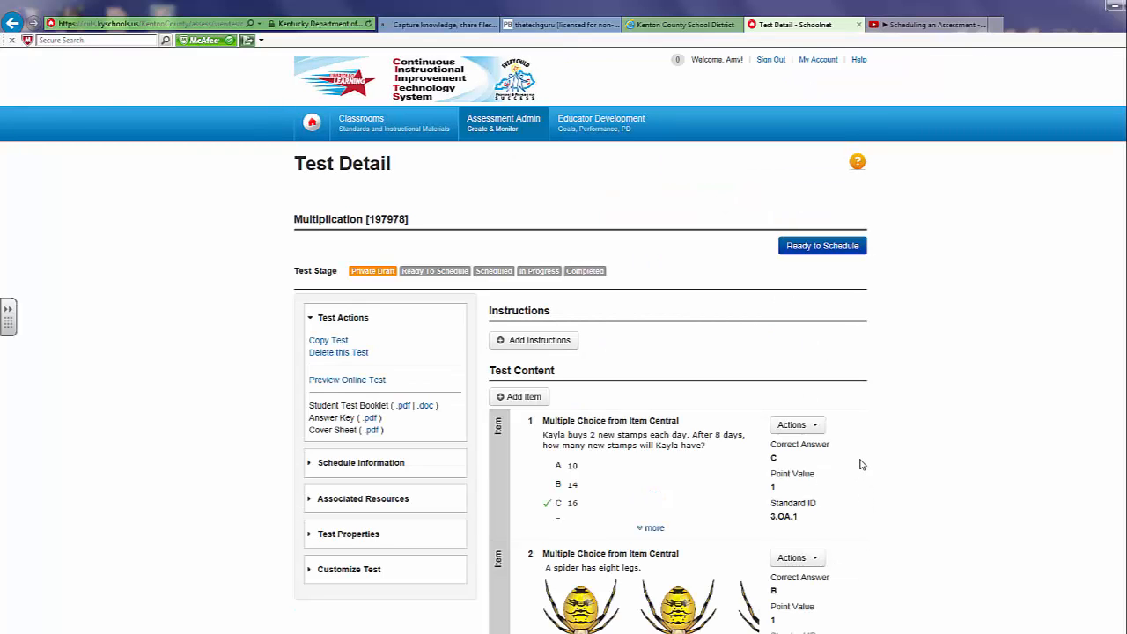
Mark the Multiplication test as ready to schedule and open its scheduling settings.
scroll(862, 461, down, 4)
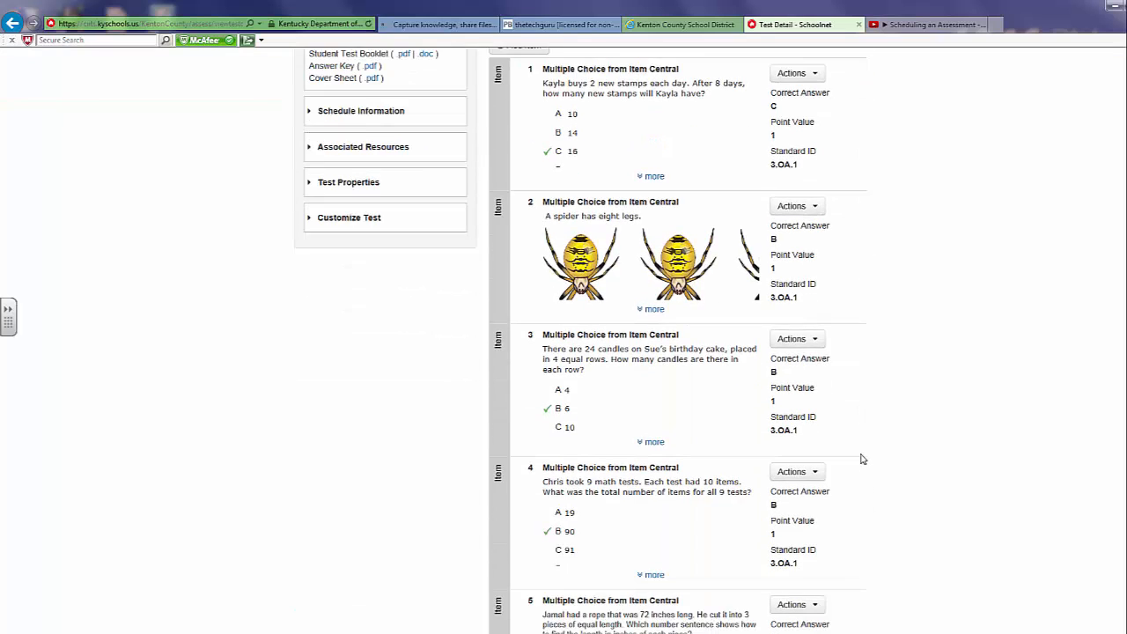
scroll(862, 459, down, 2)
scroll(861, 455, up, 7)
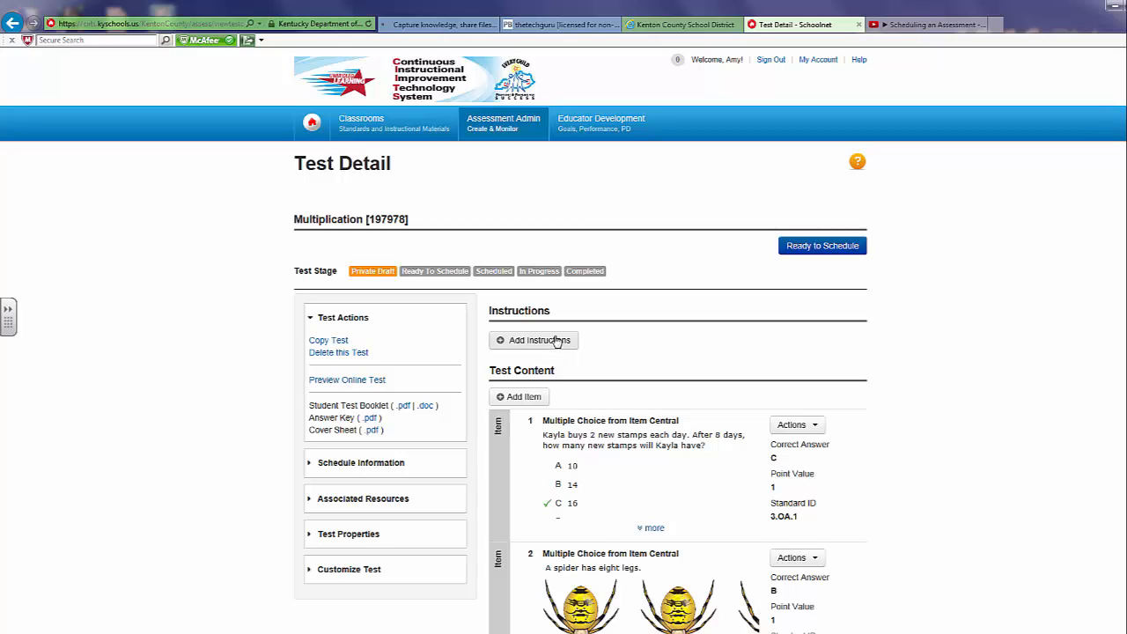
click(847, 249)
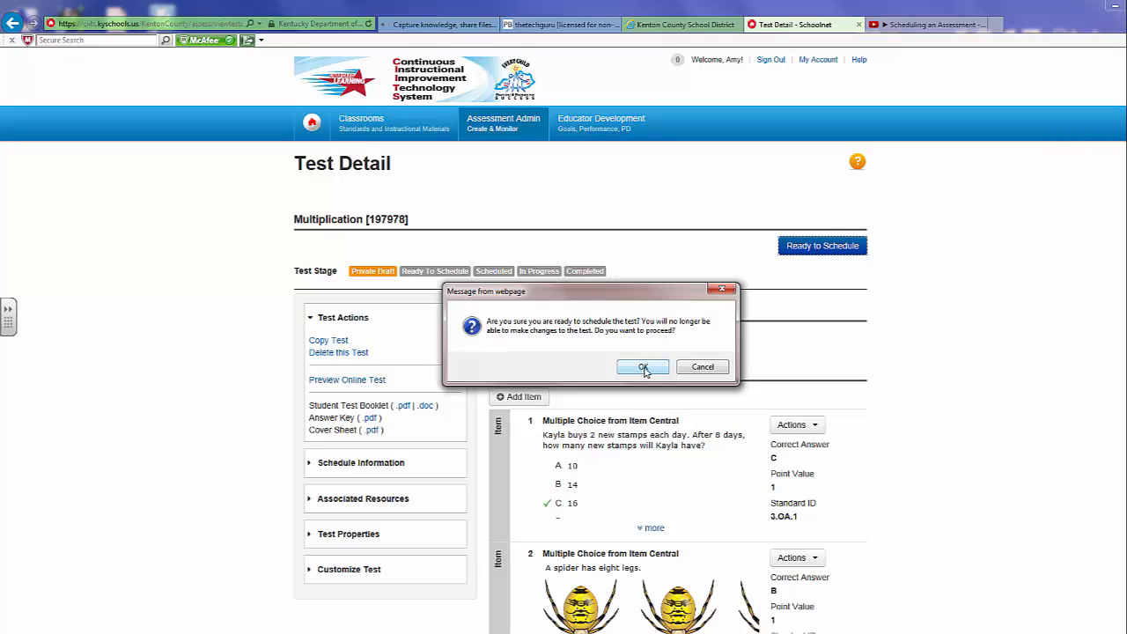
click(644, 368)
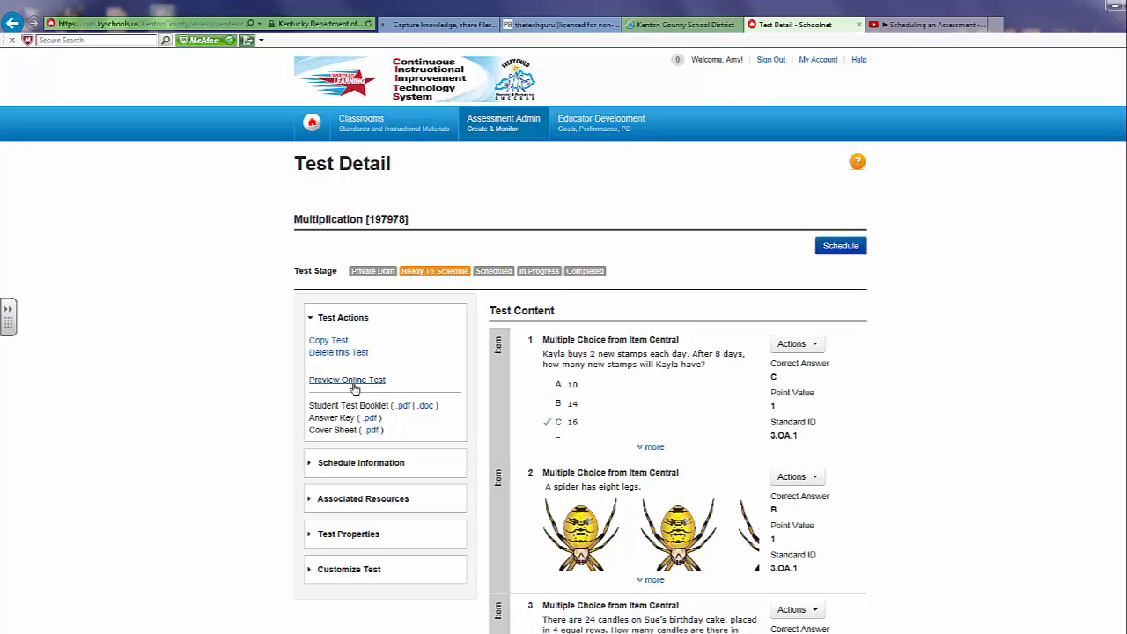
click(850, 251)
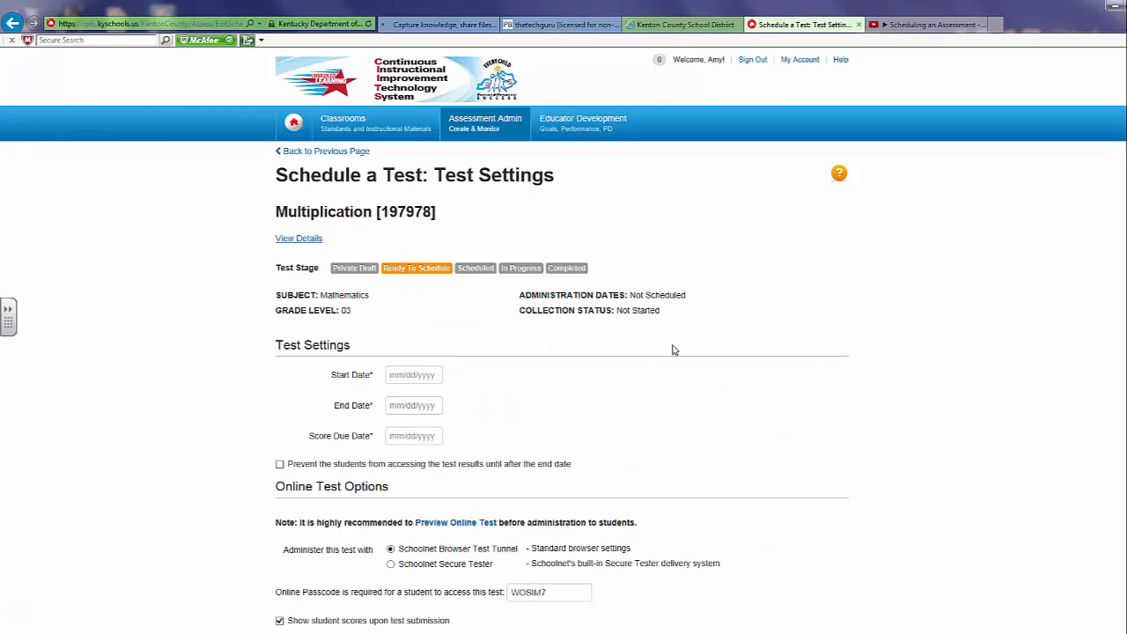
Set the start date to 06/17/2014, the end and score due dates to 06/20/2014, and block student access to results until after the end date.
click(428, 375)
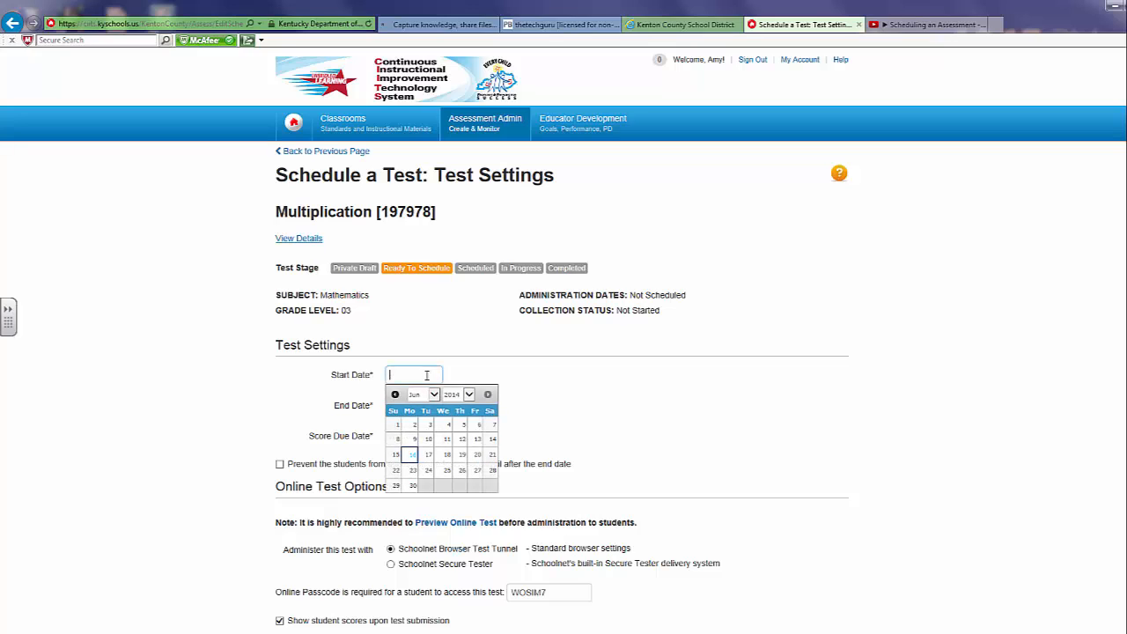
click(429, 454)
click(403, 407)
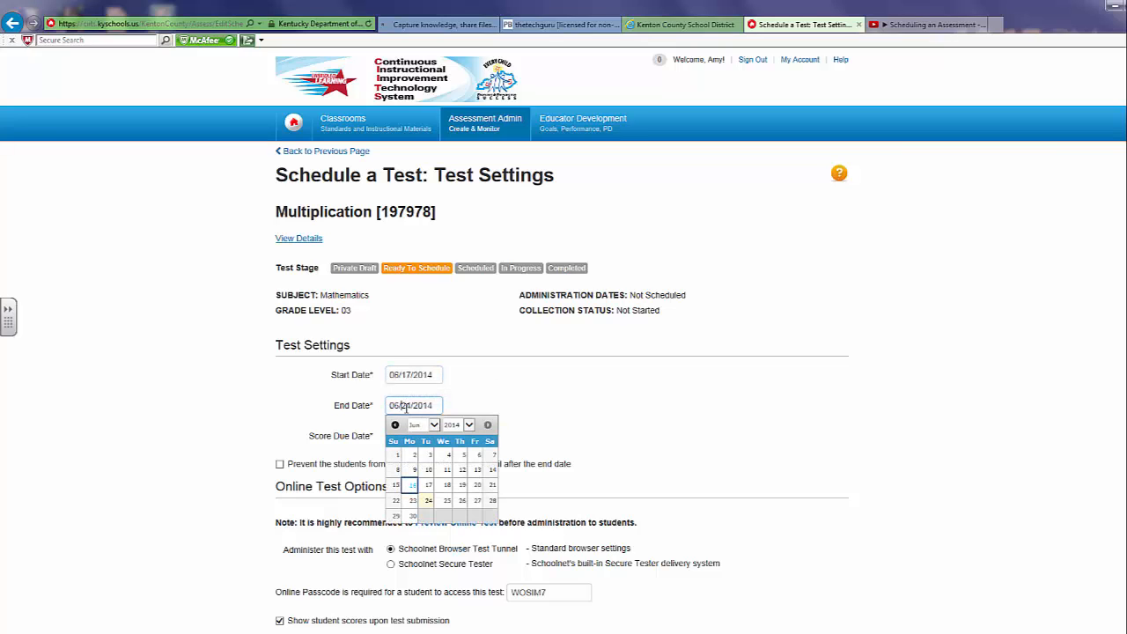
click(475, 486)
click(394, 436)
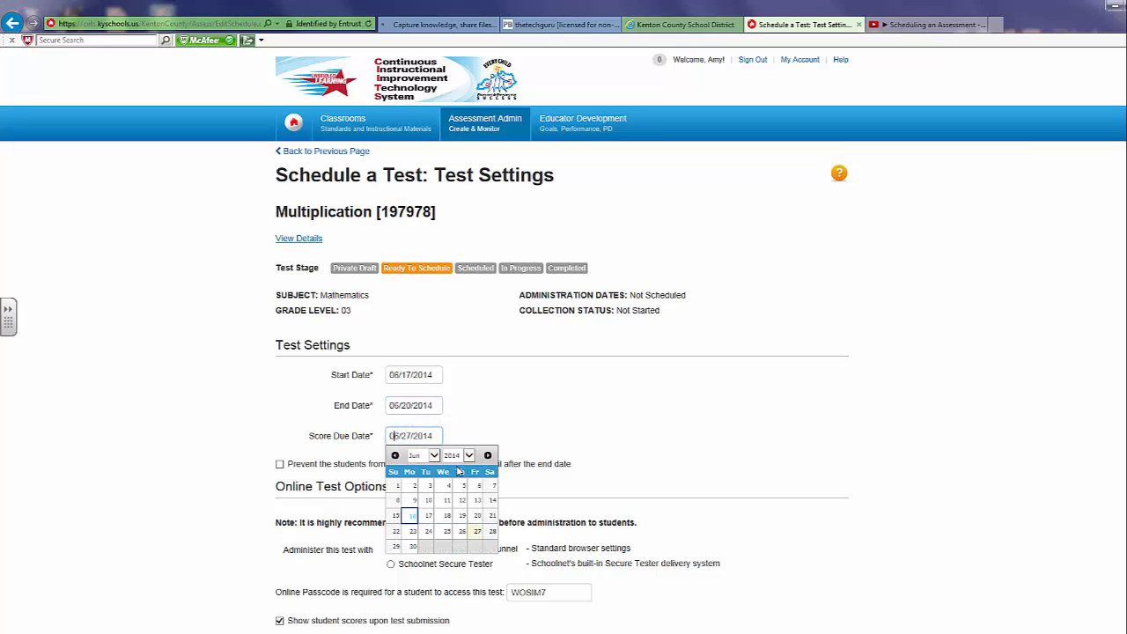
click(476, 517)
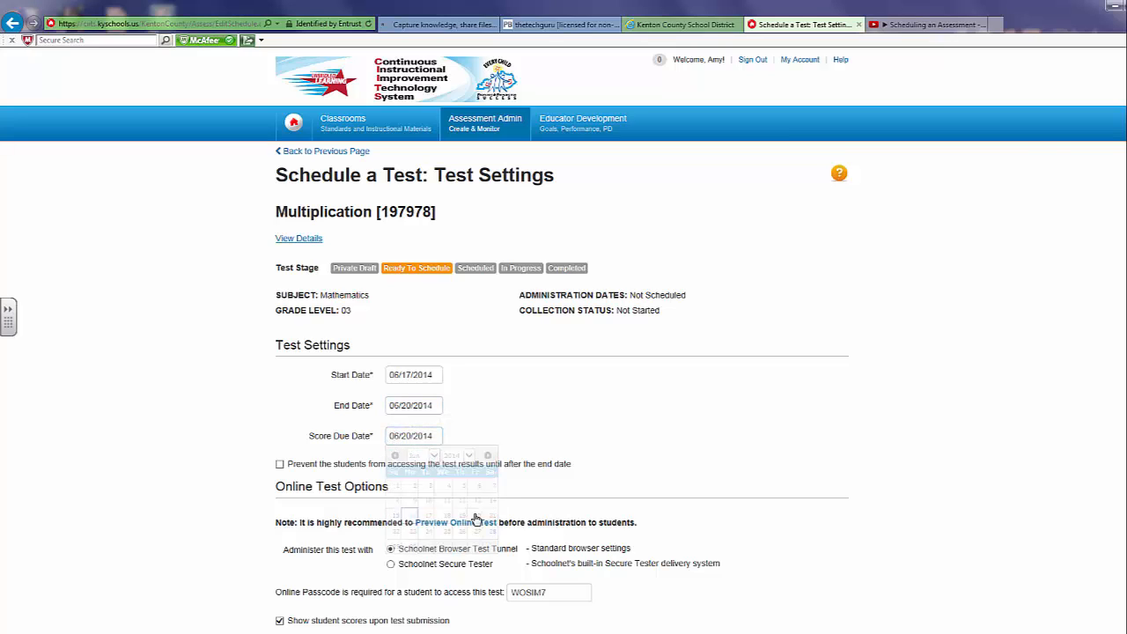
click(280, 464)
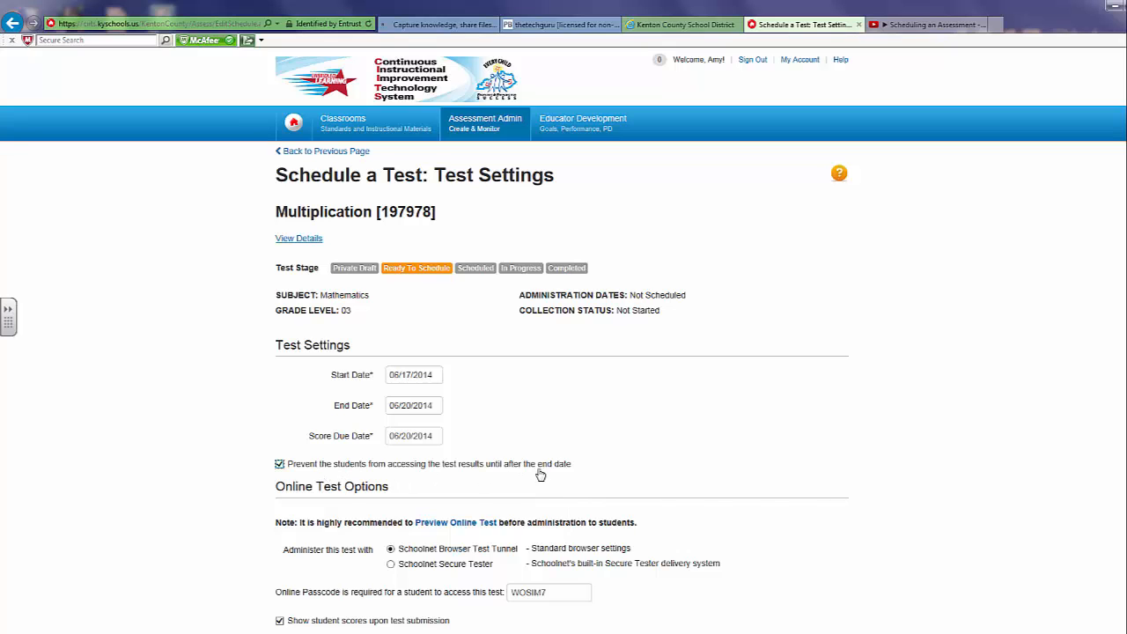
Restrict test access to the scheduled dates and to assigned students only, and scramble both the question order and the answer choices.
scroll(553, 478, down, 1)
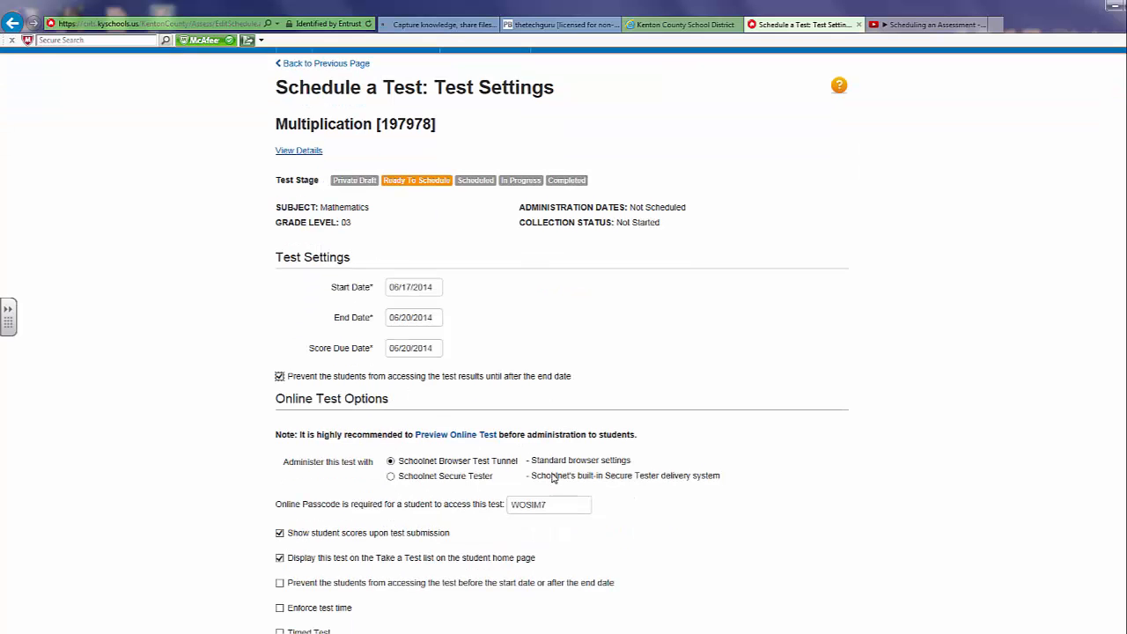
scroll(553, 478, down, 2)
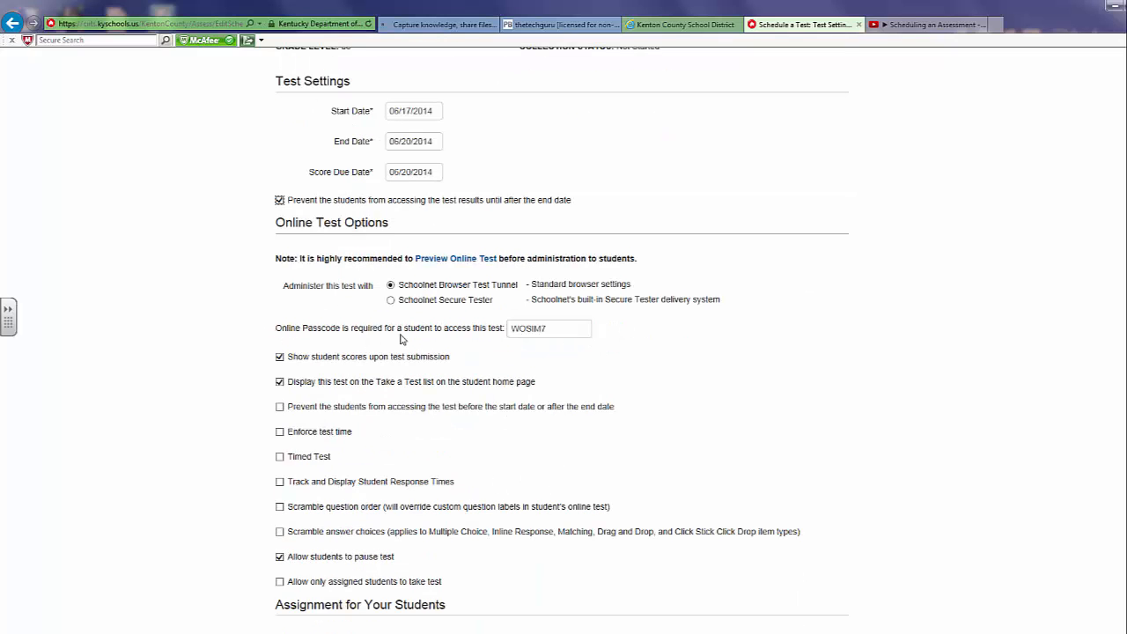
double_click(528, 331)
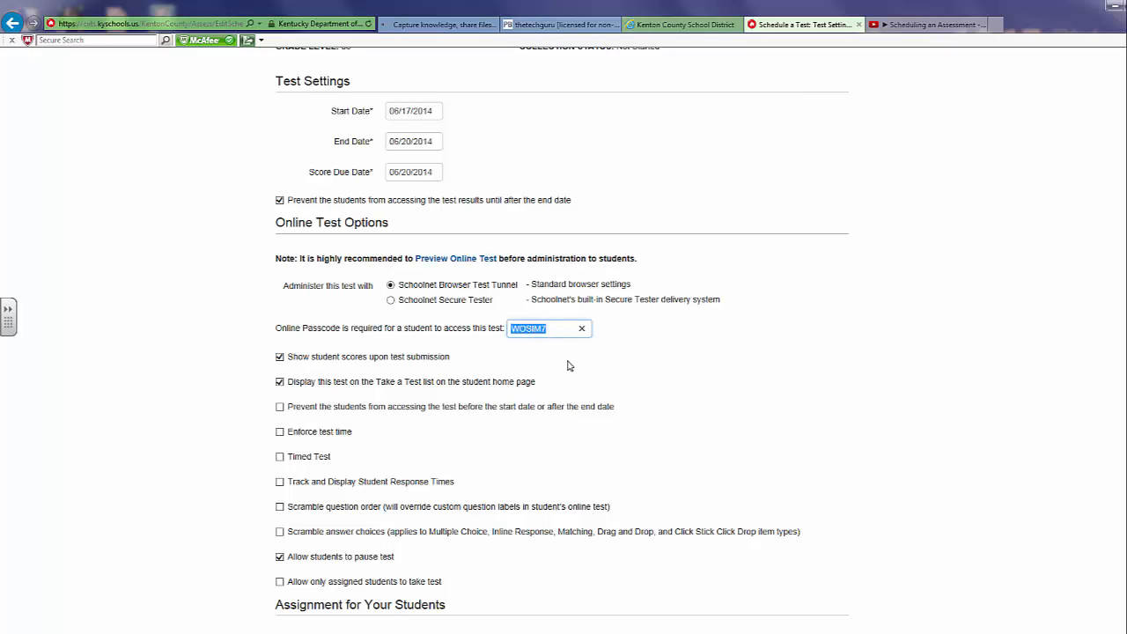
click(568, 366)
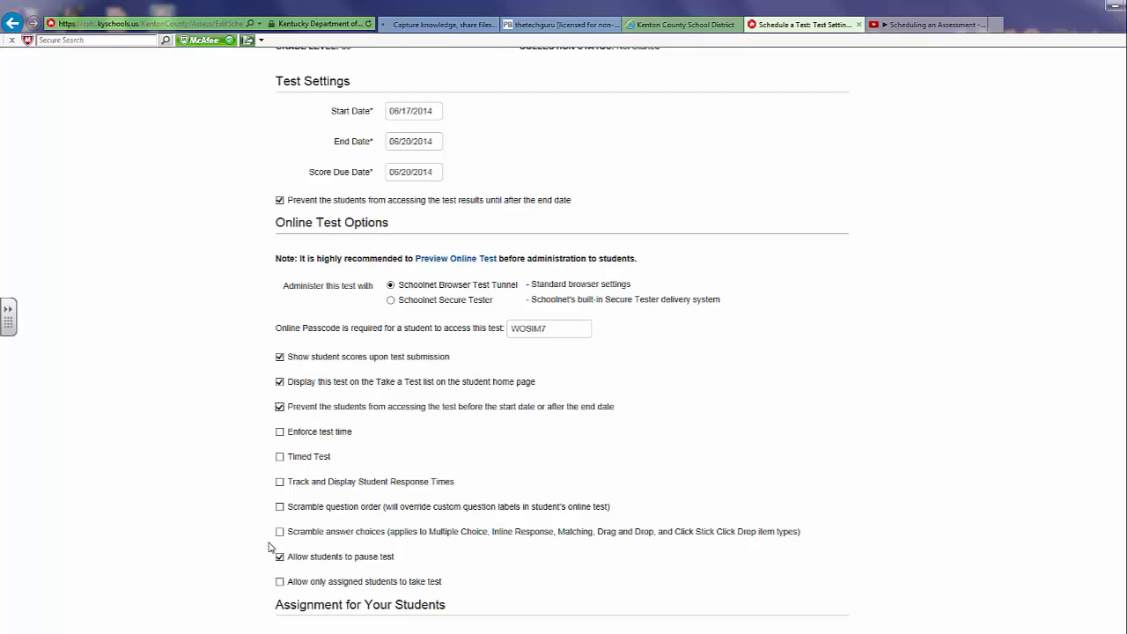
click(281, 511)
click(280, 533)
click(280, 584)
Edit the student assignment to give the test to the Operation Algebraic Thinking 3 1 section, and save it.
scroll(245, 546, down, 3)
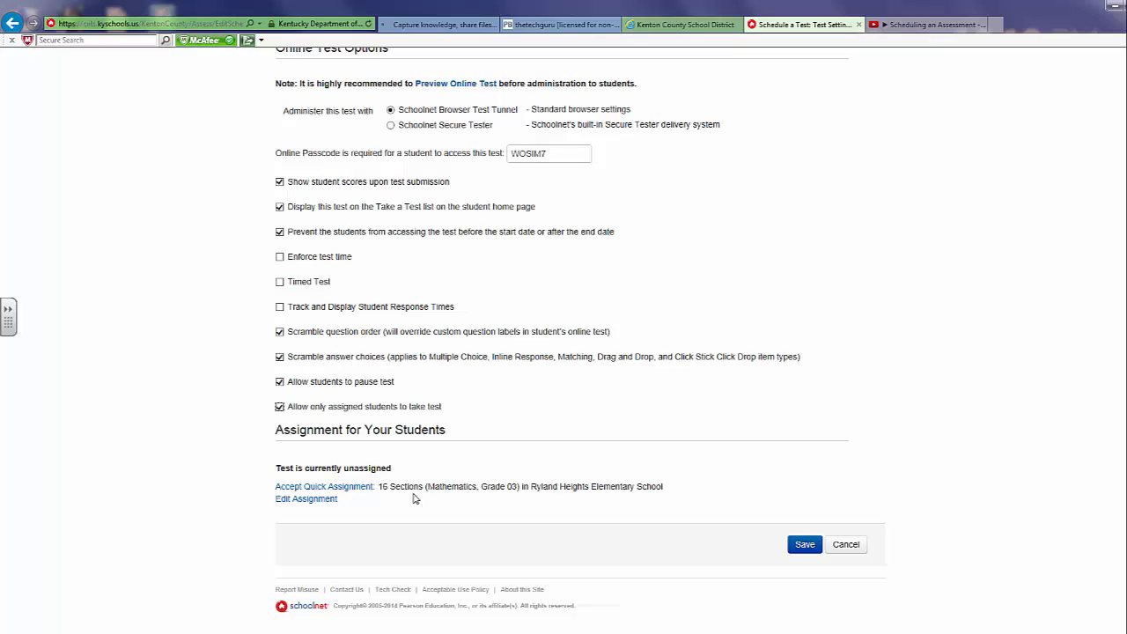
click(324, 505)
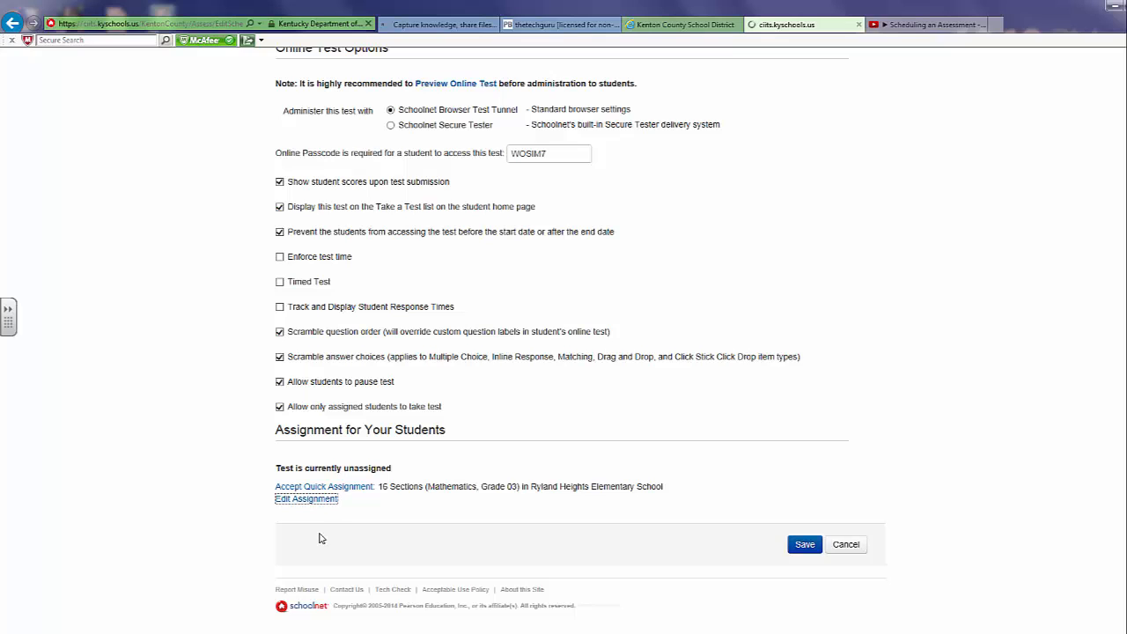
scroll(270, 473, down, 3)
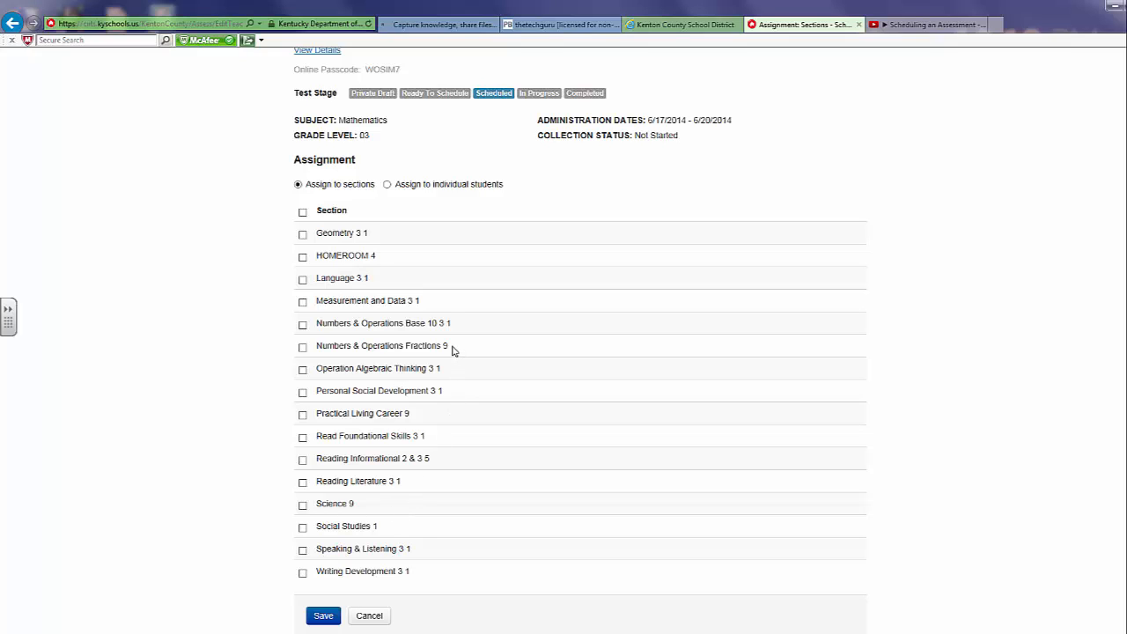
click(304, 370)
click(323, 616)
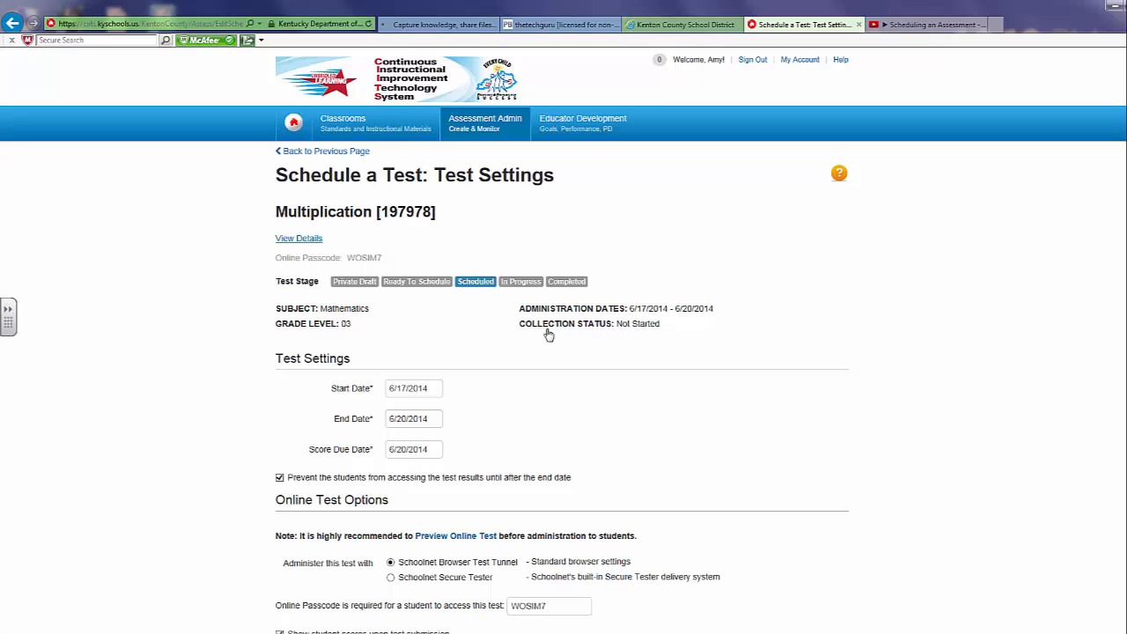
Review the online test options and section assignment, and save the test's scheduling settings.
scroll(629, 393, down, 2)
scroll(629, 393, down, 5)
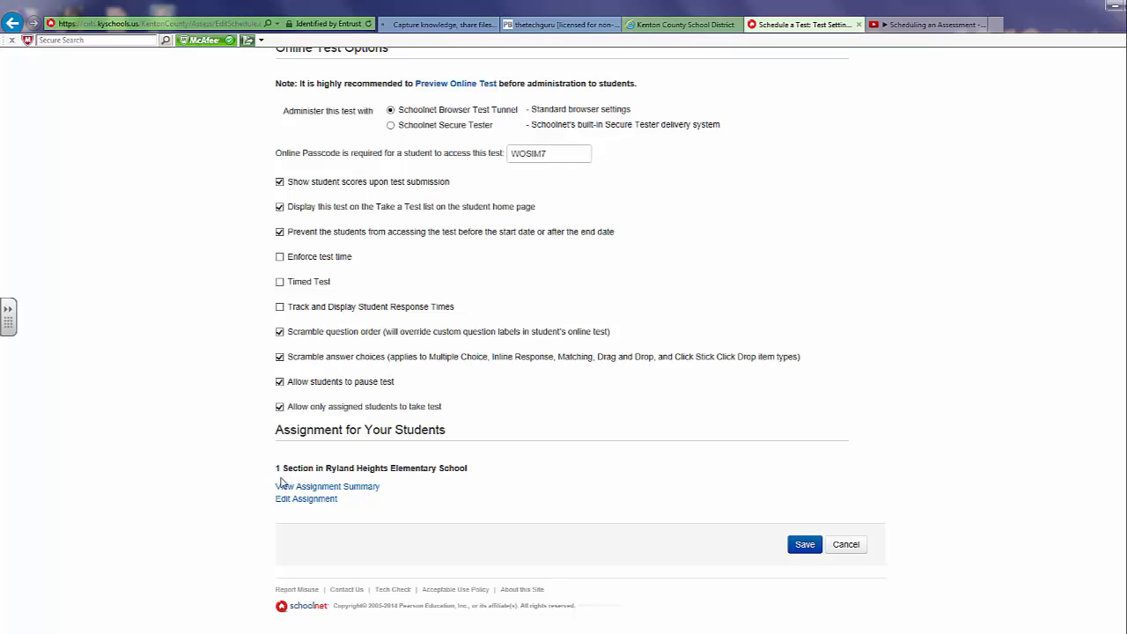
click(807, 545)
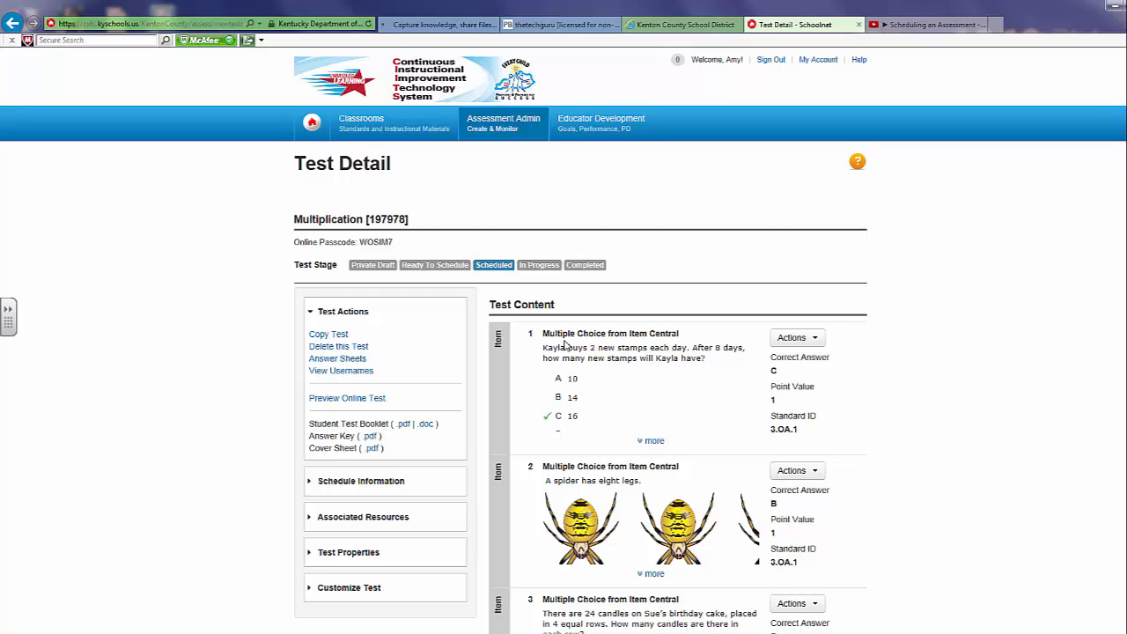
View the test's user names page to examine the online passcode and student list, and return to the test detail.
click(368, 377)
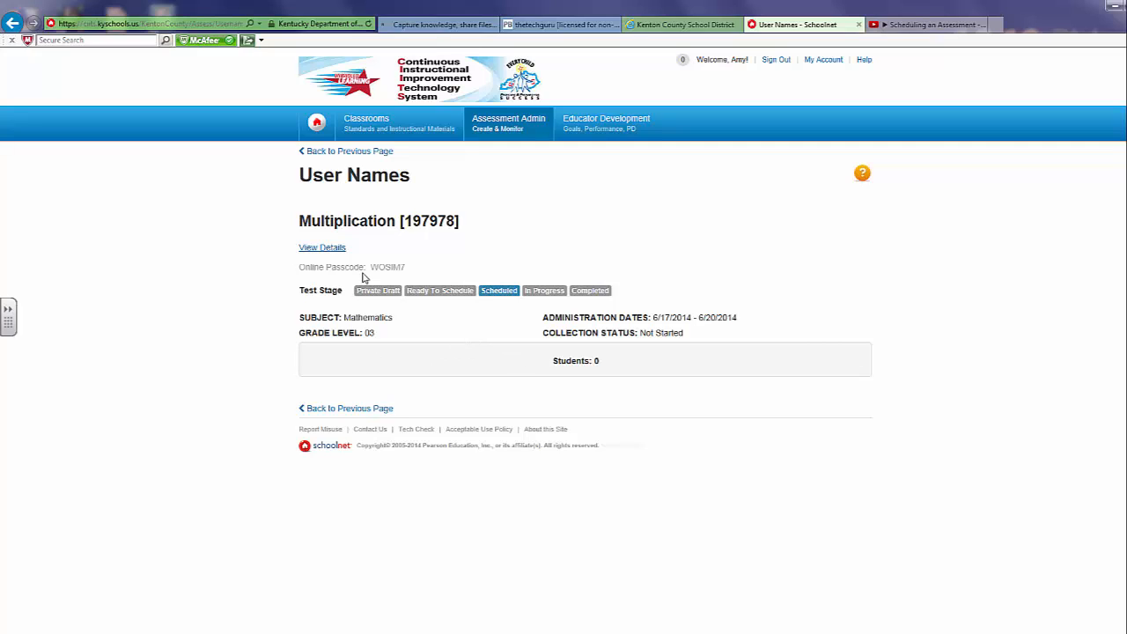
drag(374, 266, 406, 268)
click(294, 270)
click(357, 151)
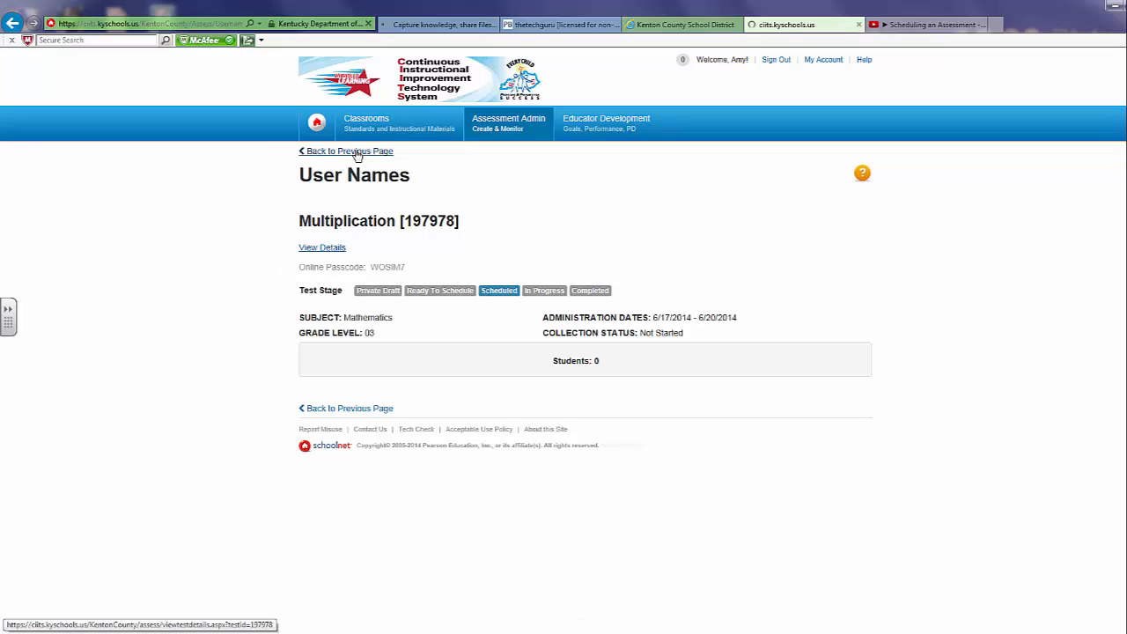